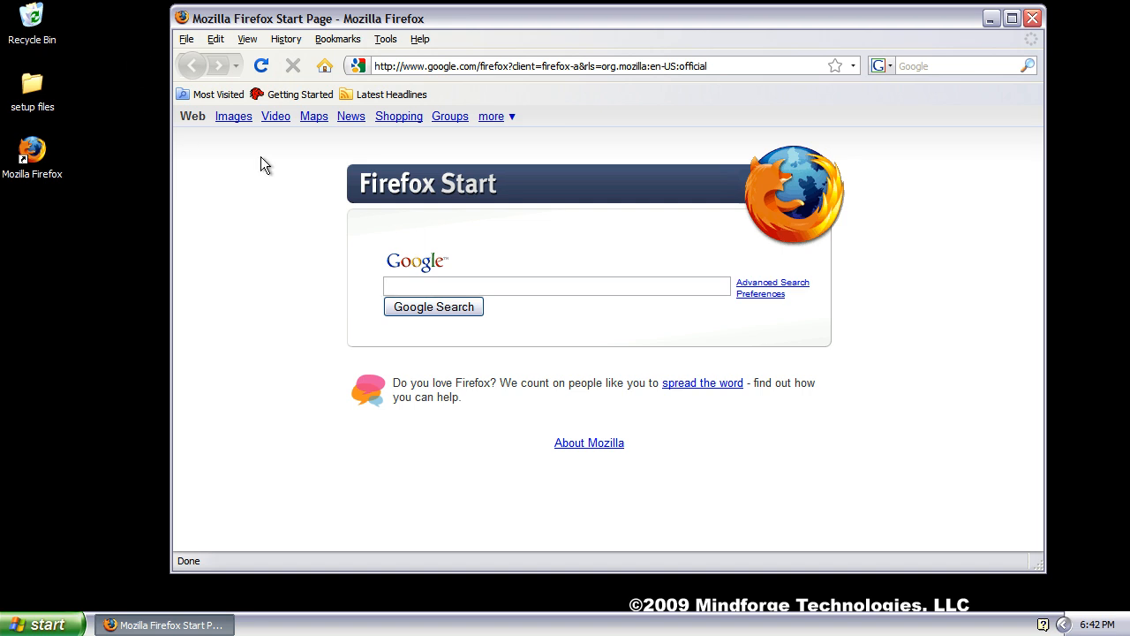
Briefly open a new blank tab and close it again, leaving only the Start Page
{"action": "key", "text": "ctrl+t"}
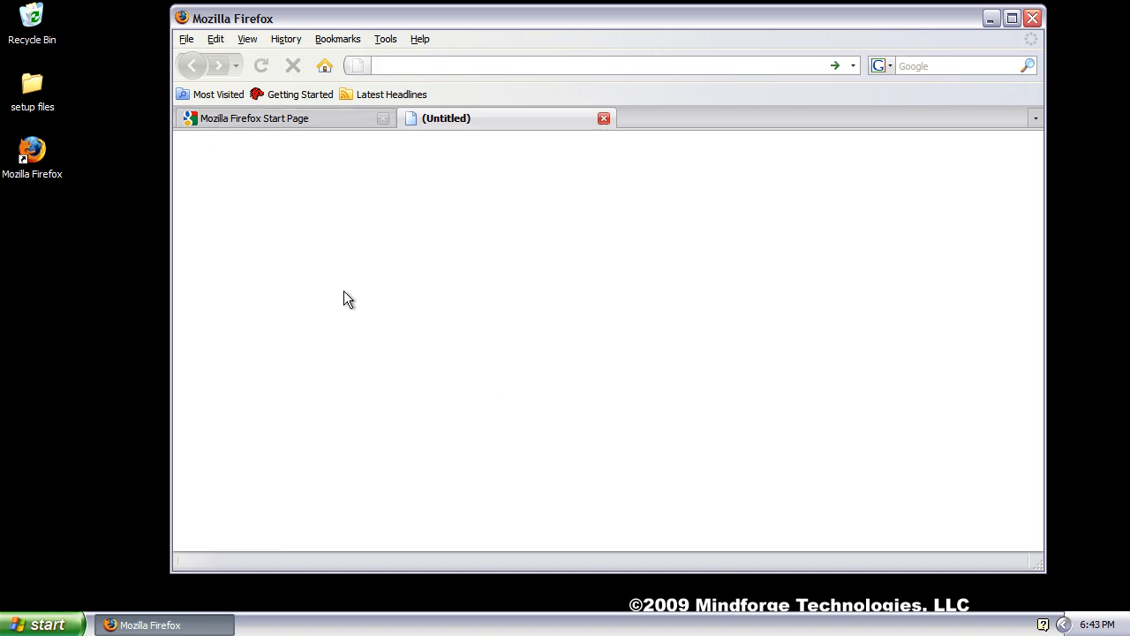
{"action": "left_click", "coordinate": [603, 118]}
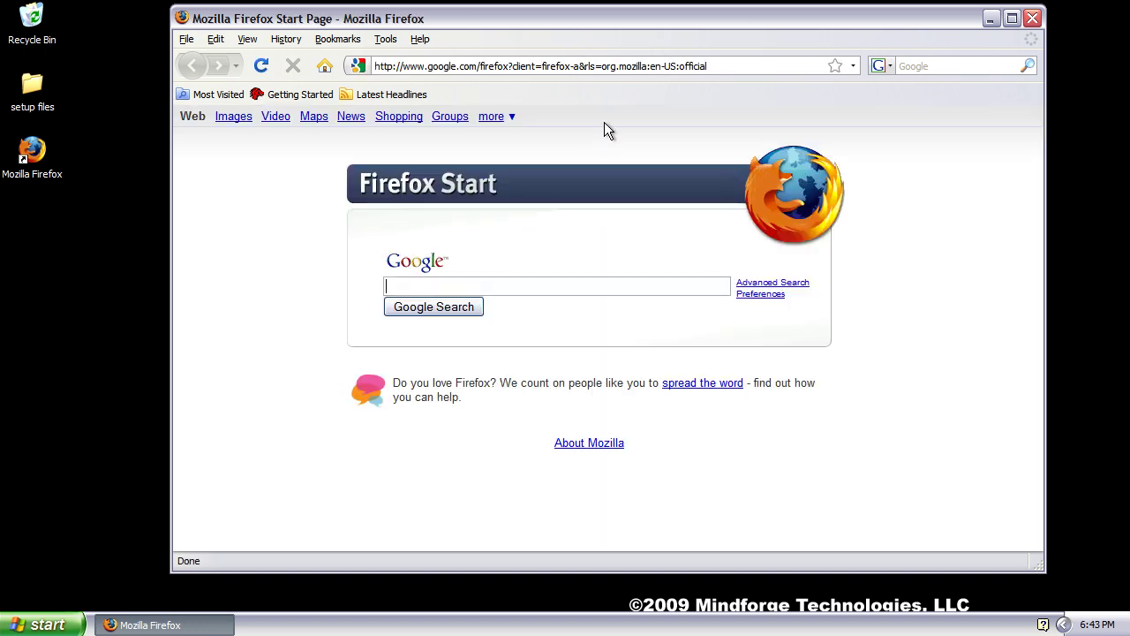
Bring up the toolbar context menu on the navigation toolbar, ready to pick Customize
{"action": "right_click", "coordinate": [306, 73]}
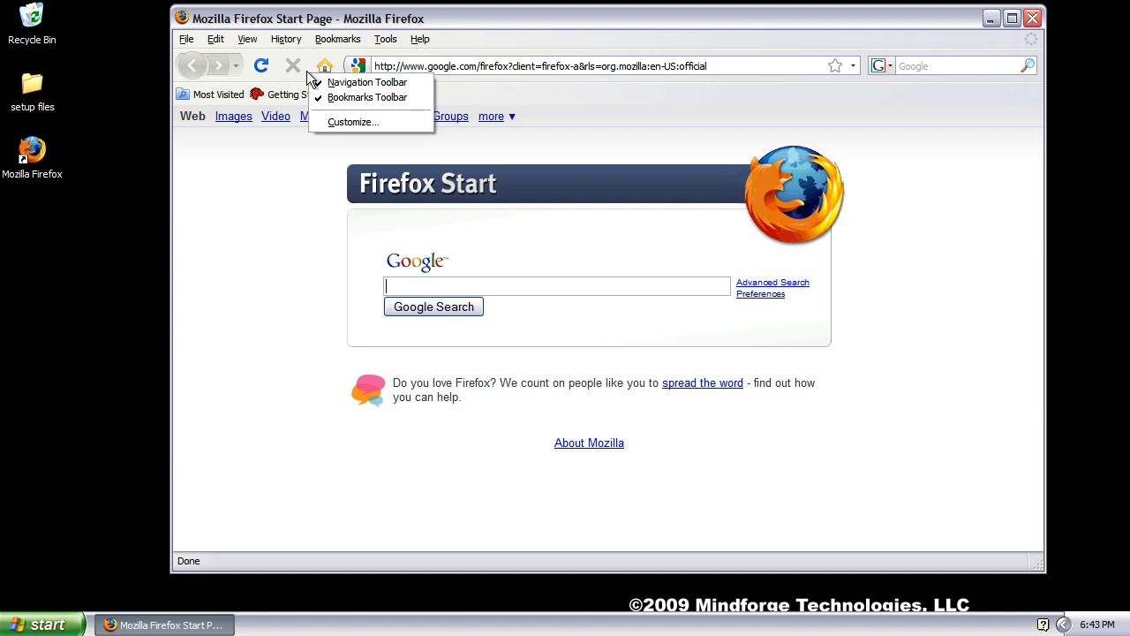
{"action": "left_click", "coordinate": [303, 66]}
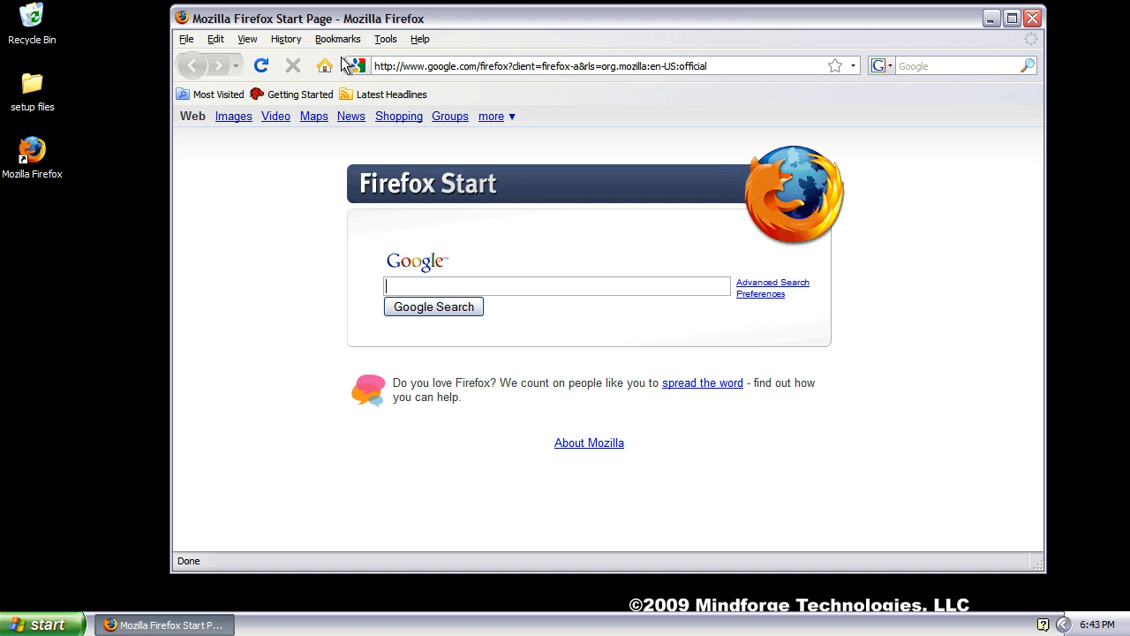
{"action": "right_click", "coordinate": [314, 69]}
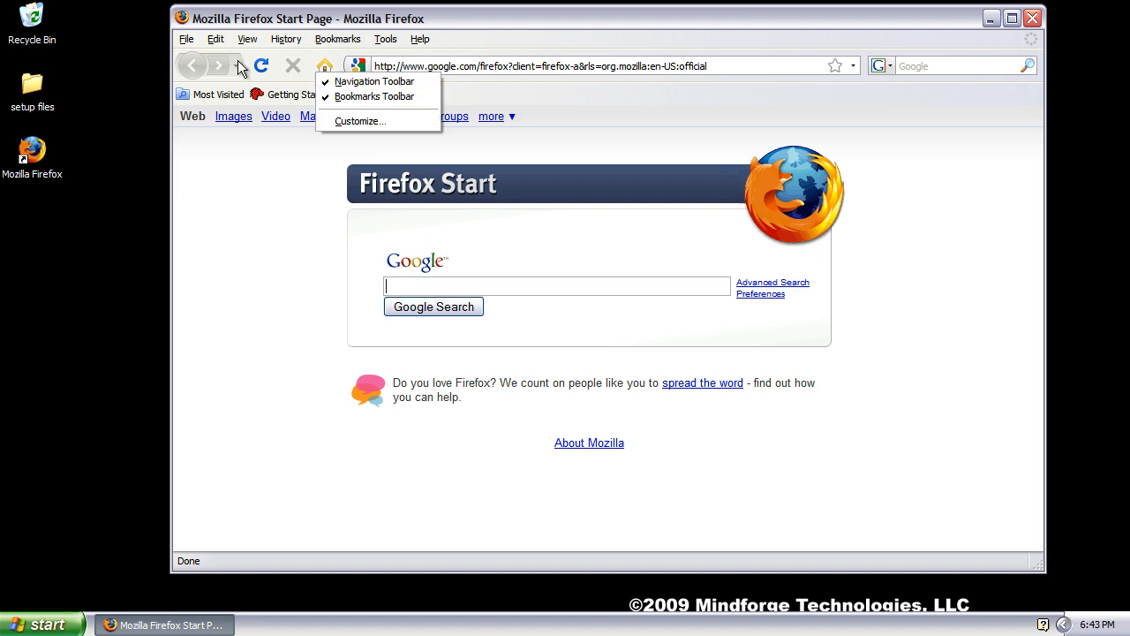
Enter Customize Toolbar, move its window aside and leave Use Small Icons turned on
{"action": "left_click", "coordinate": [359, 120]}
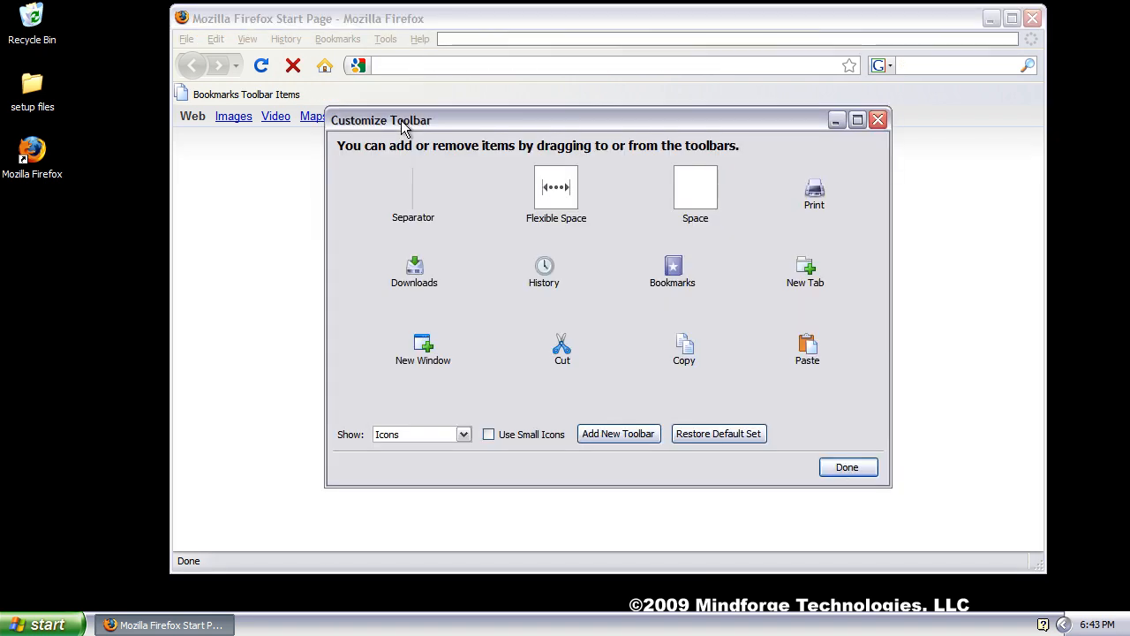
{"action": "mouse_move", "coordinate": [439, 120]}
{"action": "left_mouse_down"}
{"action": "mouse_move", "coordinate": [492, 119]}
{"action": "mouse_move", "coordinate": [524, 97]}
{"action": "mouse_move", "coordinate": [621, 107]}
{"action": "left_mouse_up"}
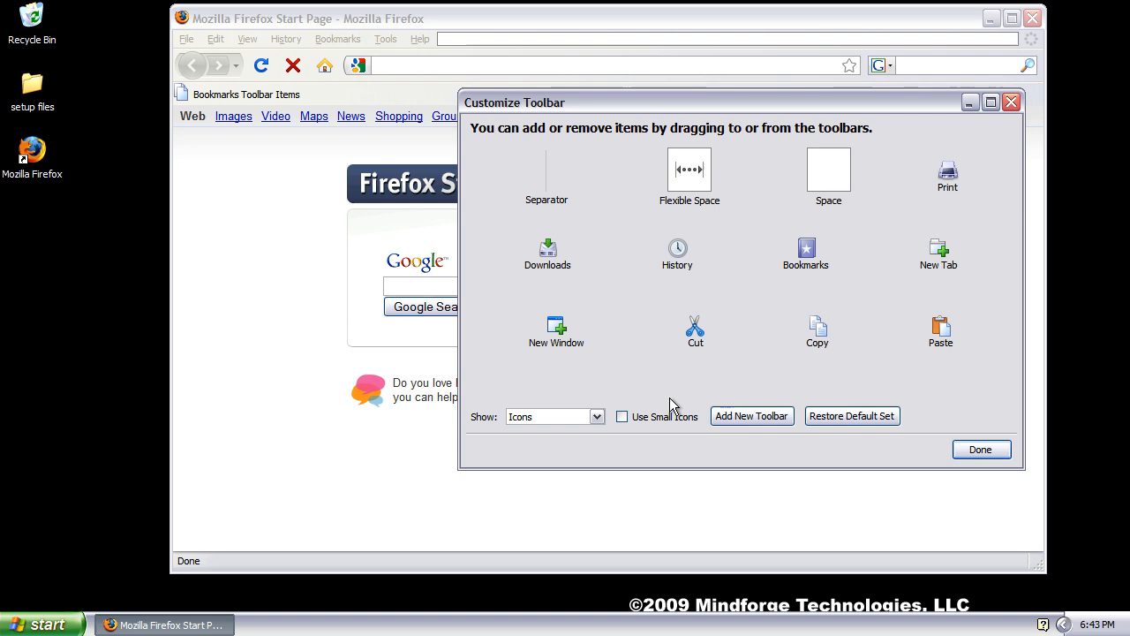
{"action": "left_click", "coordinate": [623, 417]}
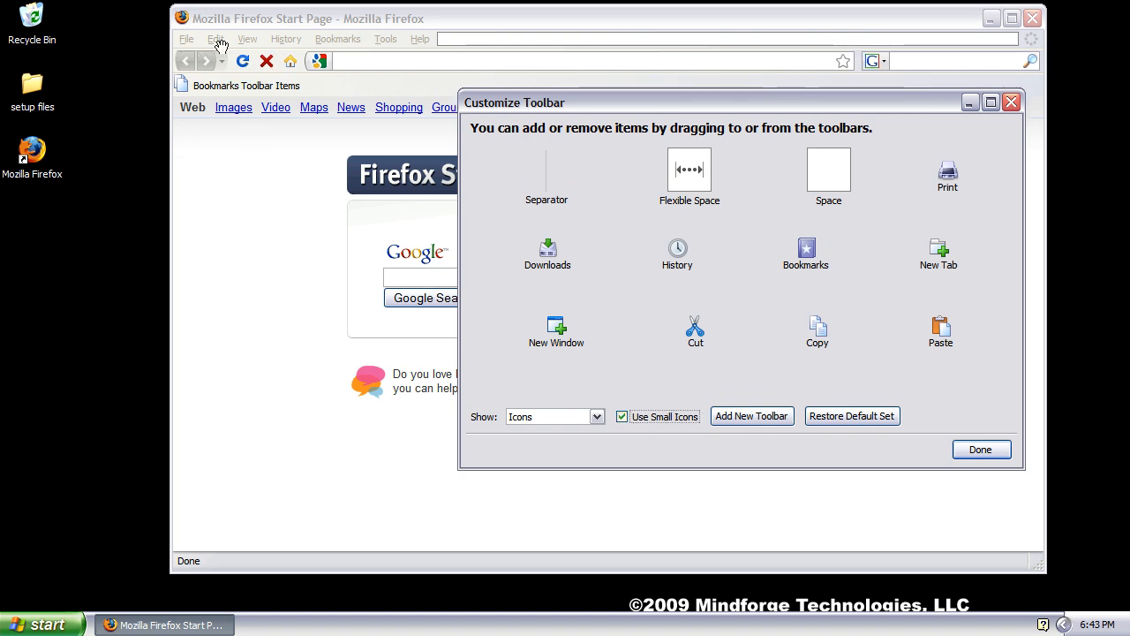
{"action": "left_click", "coordinate": [622, 416]}
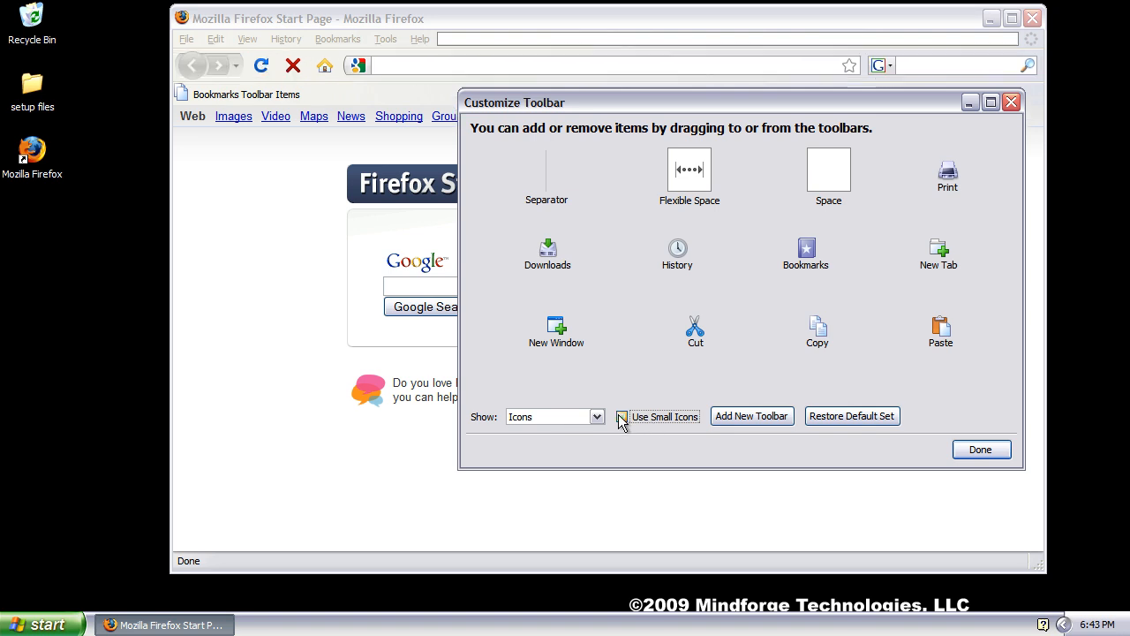
{"action": "left_click", "coordinate": [623, 417]}
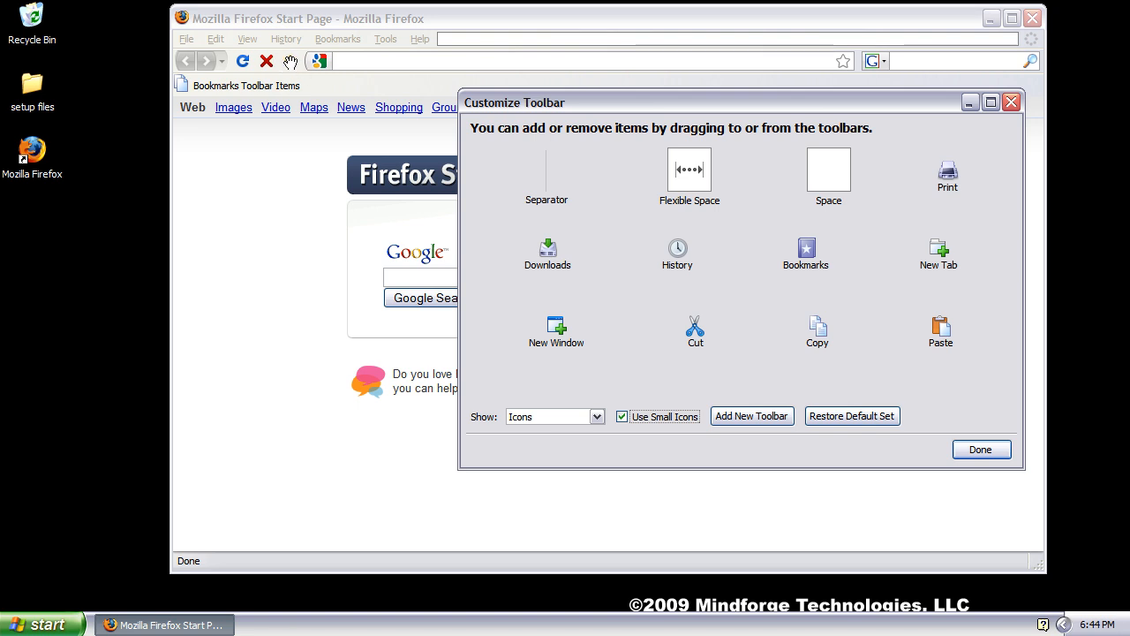
{"action": "left_click_drag", "start_coordinate": [290, 61], "coordinate": [605, 240]}
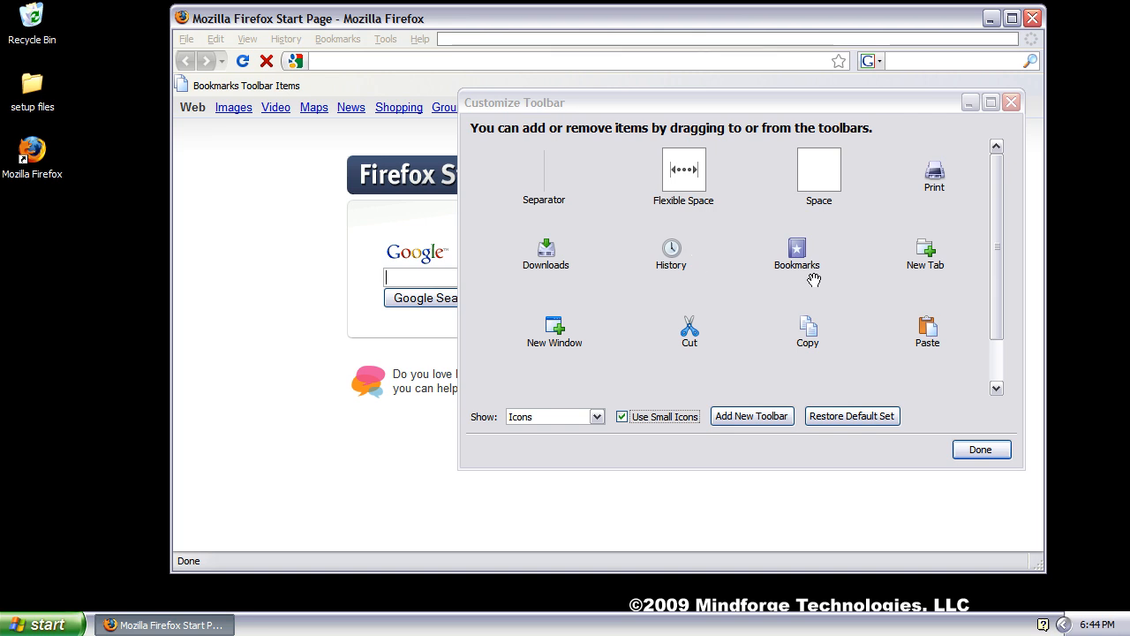
Drag the New Tab item from the customization palette onto the toolbars
{"action": "left_click", "coordinate": [929, 254]}
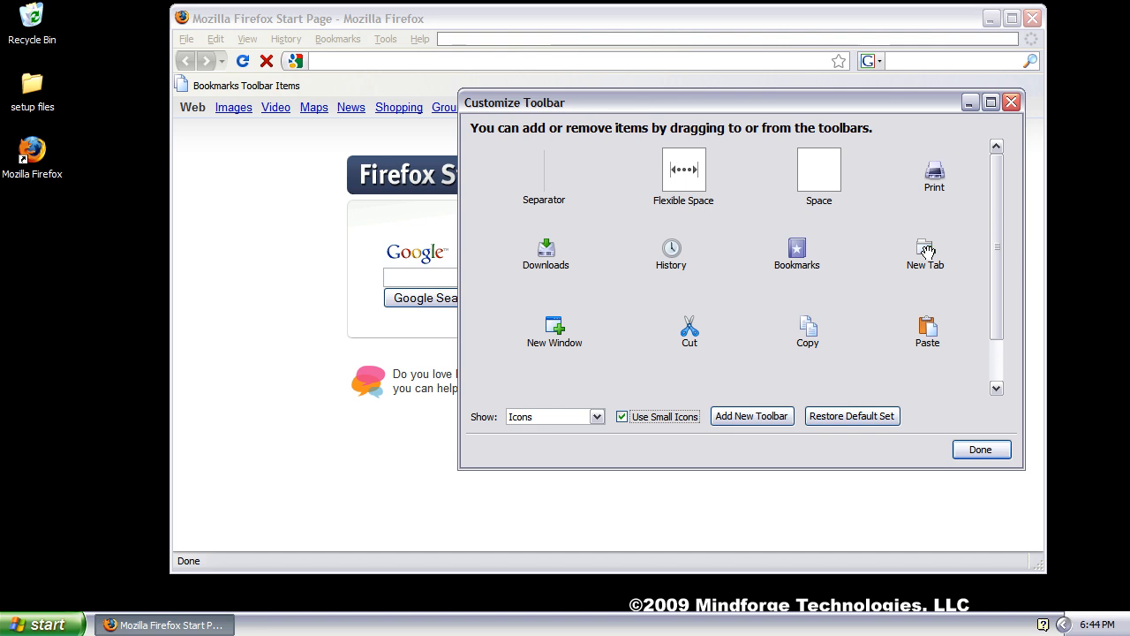
{"action": "mouse_move", "coordinate": [929, 254]}
{"action": "left_mouse_down"}
{"action": "mouse_move", "coordinate": [314, 88]}
{"action": "mouse_move", "coordinate": [287, 64]}
{"action": "mouse_move", "coordinate": [594, 210]}
{"action": "left_mouse_up"}
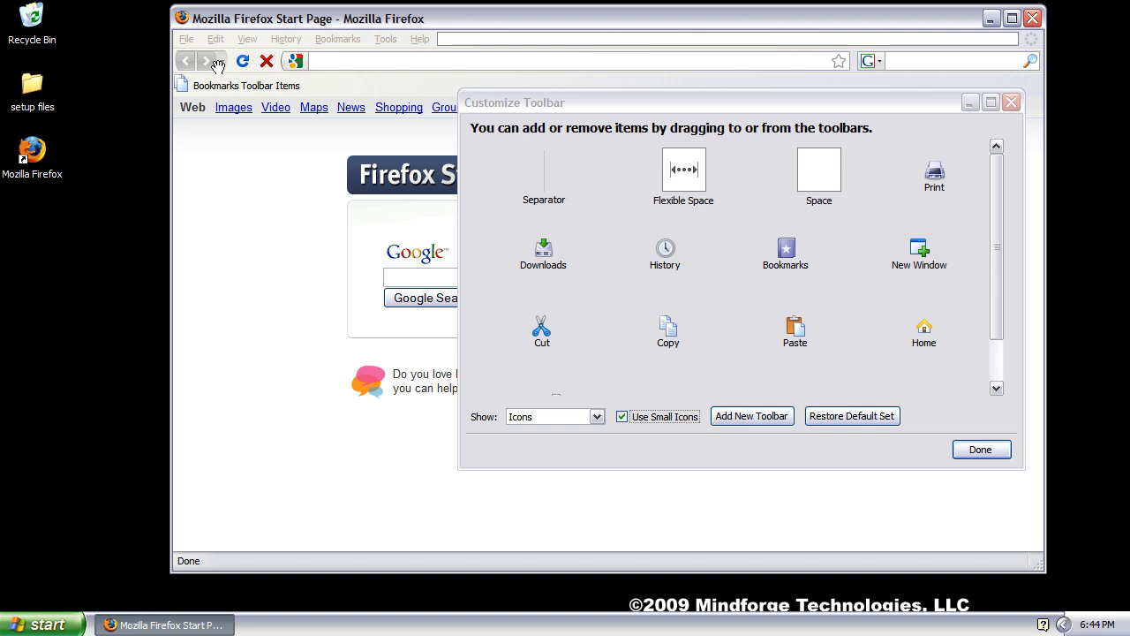
Move Back/Forward, Reload and Stop up onto the menu bar row
{"action": "left_click_drag", "start_coordinate": [198, 61], "coordinate": [421, 69]}
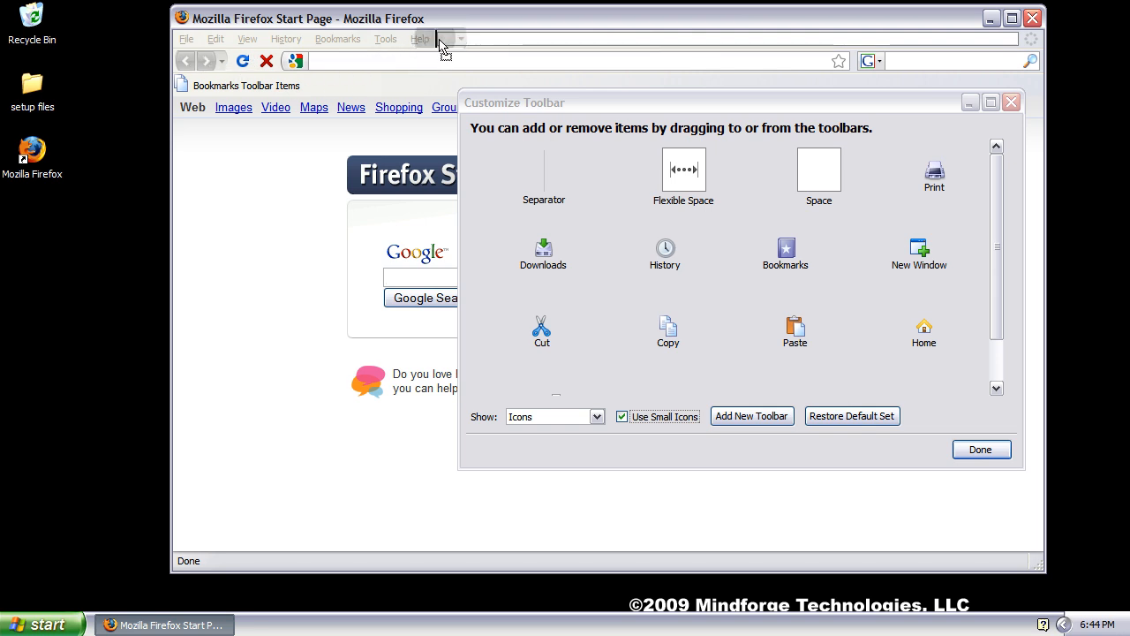
{"action": "mouse_move", "coordinate": [420, 69]}
{"action": "left_mouse_down"}
{"action": "mouse_move", "coordinate": [404, 53]}
{"action": "mouse_move", "coordinate": [441, 40]}
{"action": "left_mouse_up"}
{"action": "left_click_drag", "start_coordinate": [185, 64], "coordinate": [506, 41]}
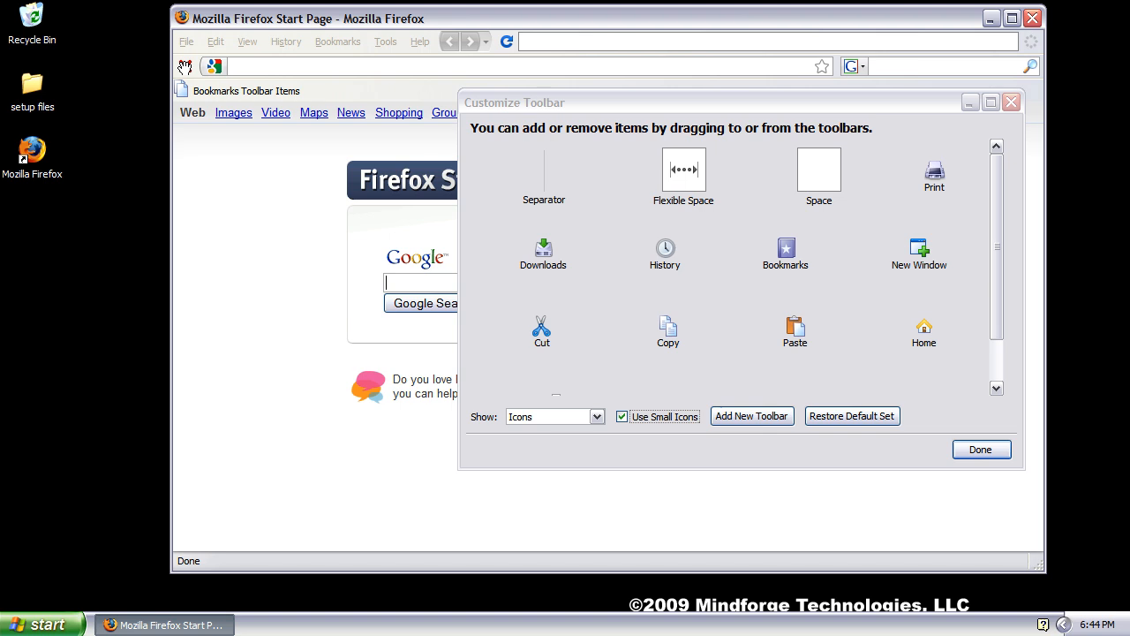
{"action": "left_click_drag", "start_coordinate": [184, 66], "coordinate": [530, 41]}
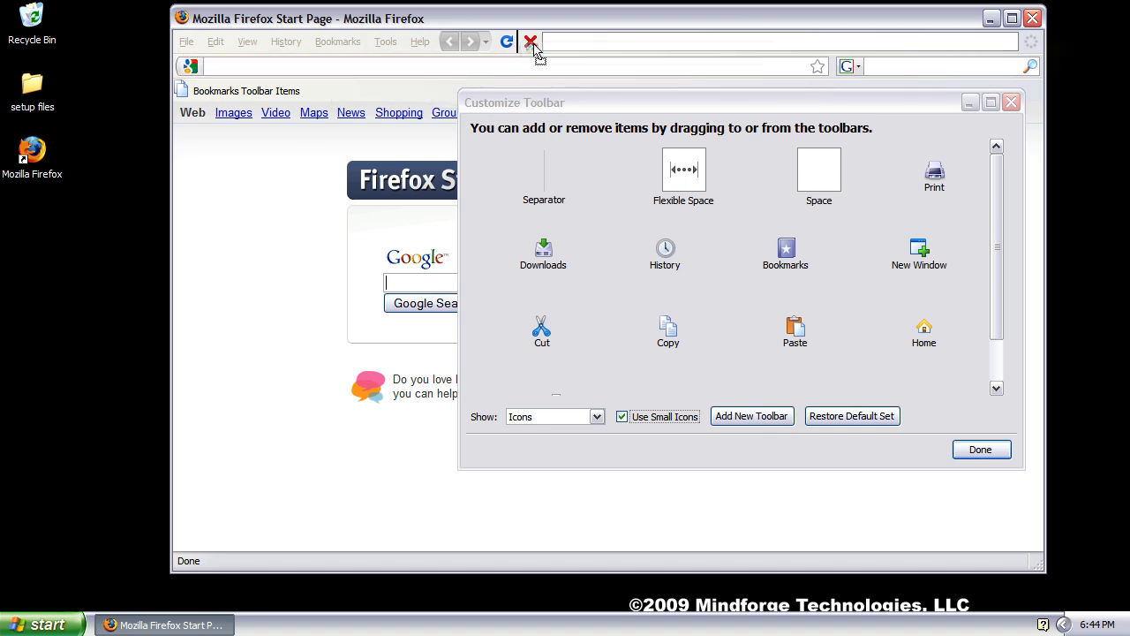
Move the address bar and search box onto the menu row and finish customizing with Done
{"action": "left_click_drag", "start_coordinate": [190, 67], "coordinate": [547, 42]}
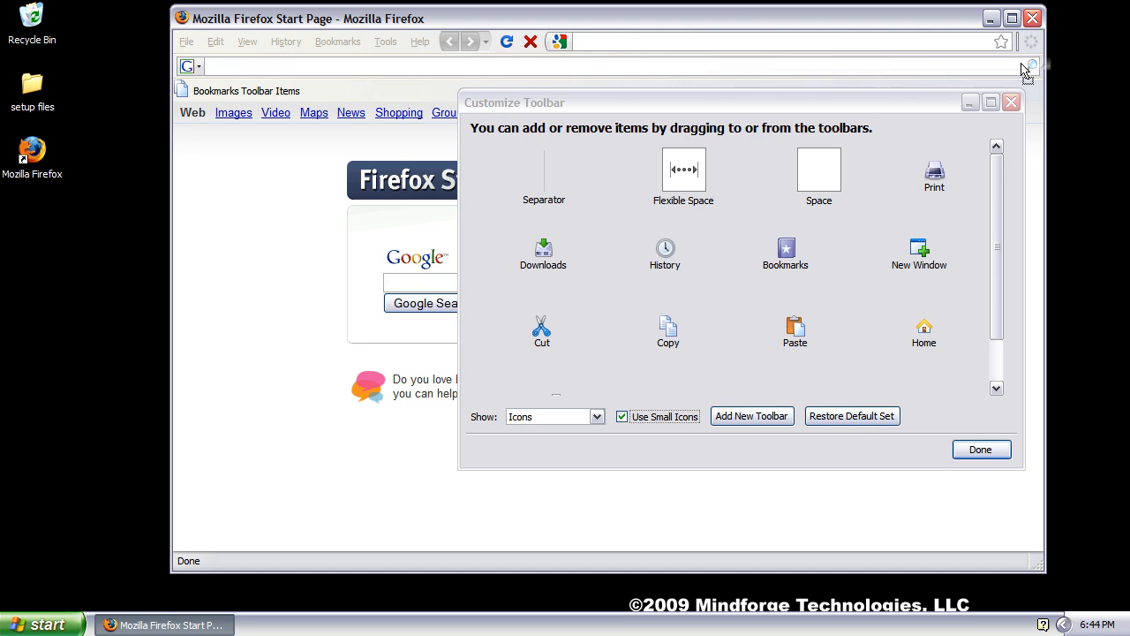
{"action": "left_click_drag", "start_coordinate": [988, 68], "coordinate": [1022, 41]}
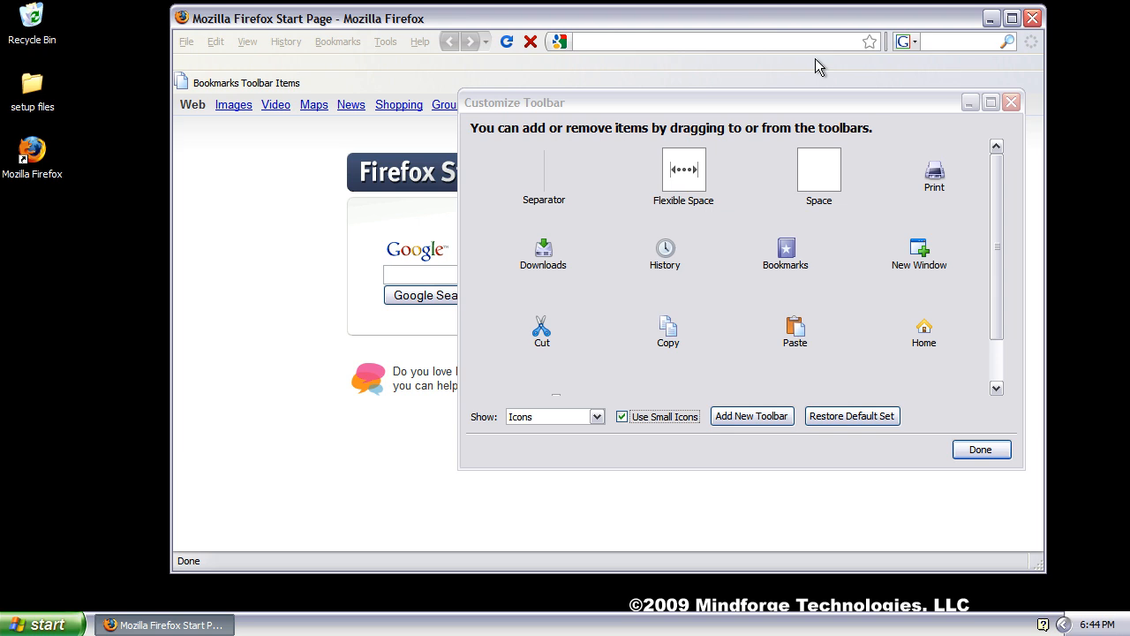
{"action": "left_click", "coordinate": [981, 450]}
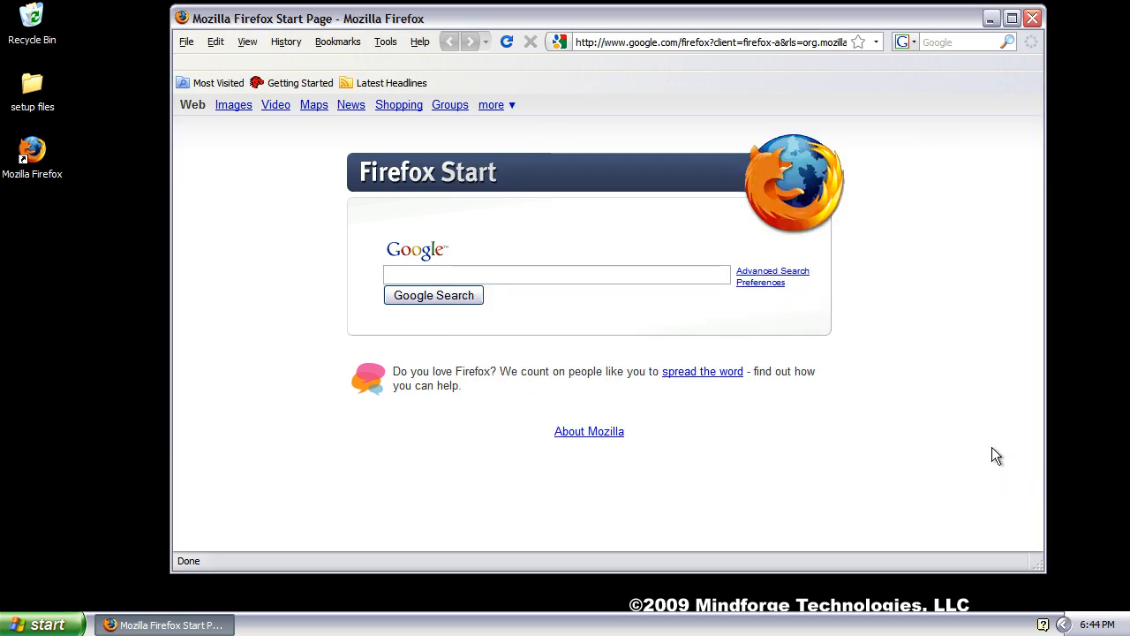
Uncheck Navigation Toolbar in the toolbar menu so the empty row disappears
{"action": "right_click", "coordinate": [428, 63]}
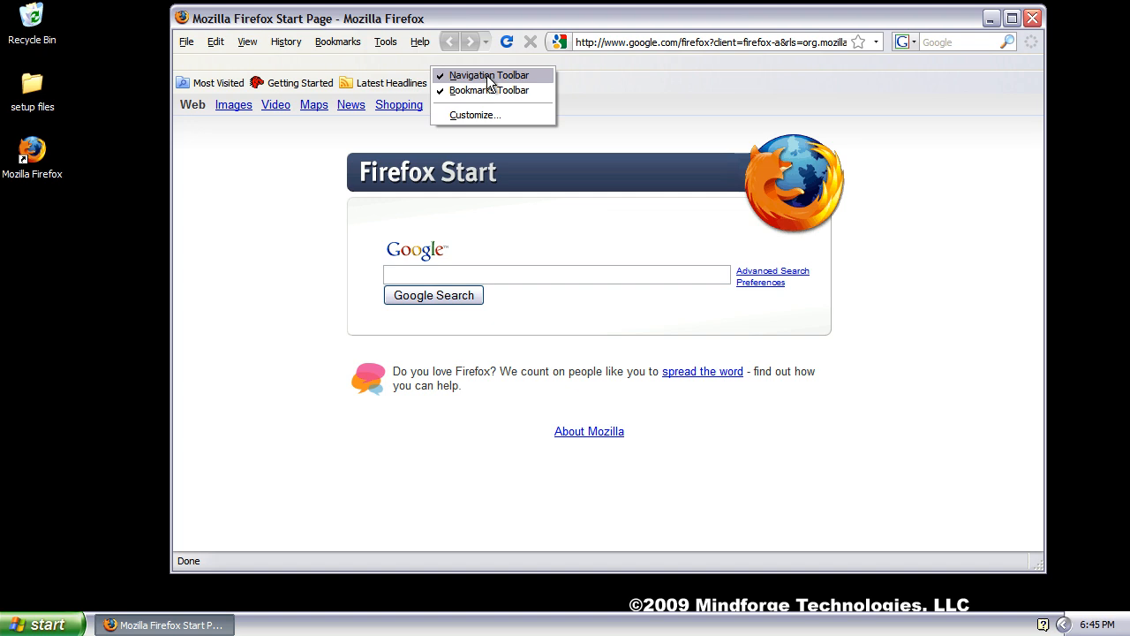
{"action": "right_click", "coordinate": [412, 64]}
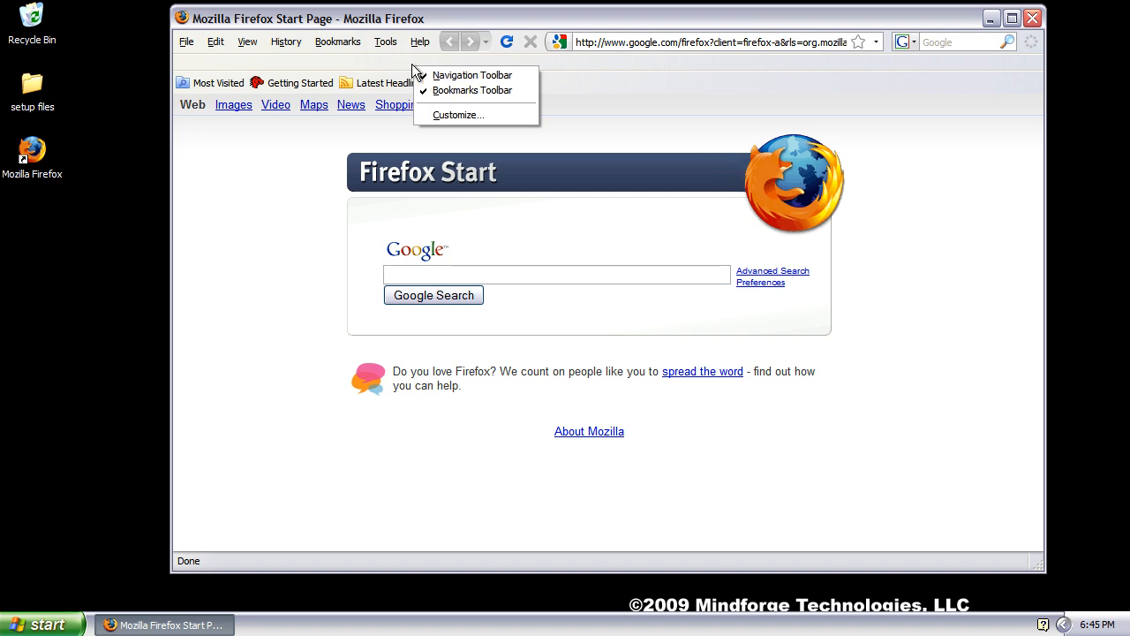
{"action": "left_click", "coordinate": [465, 79]}
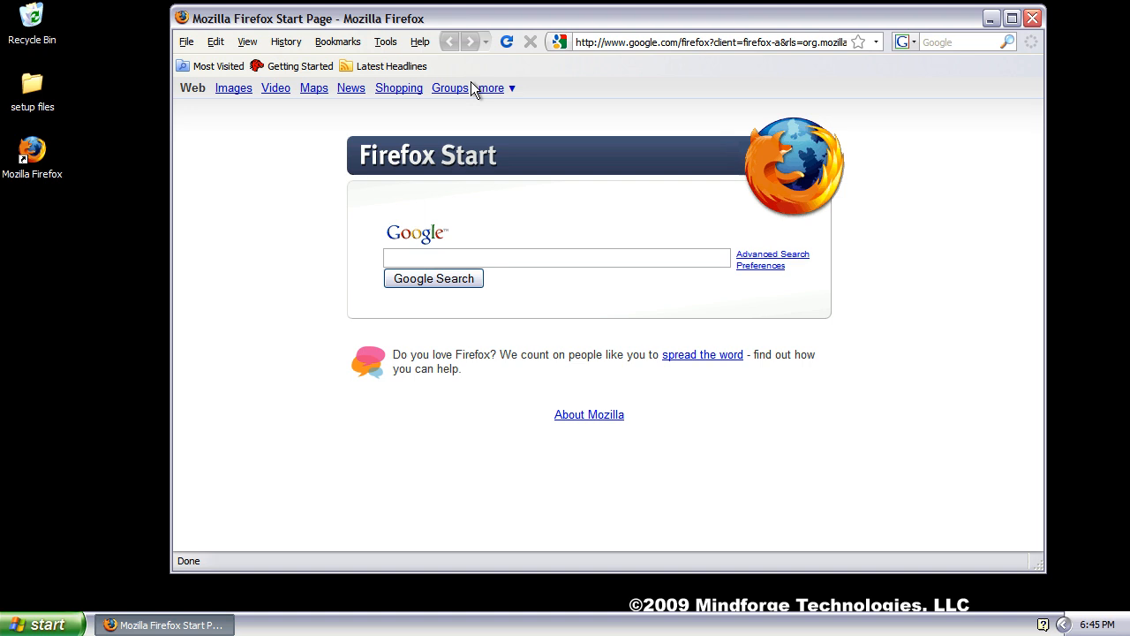
{"action": "left_click_drag", "start_coordinate": [489, 21], "coordinate": [491, 27]}
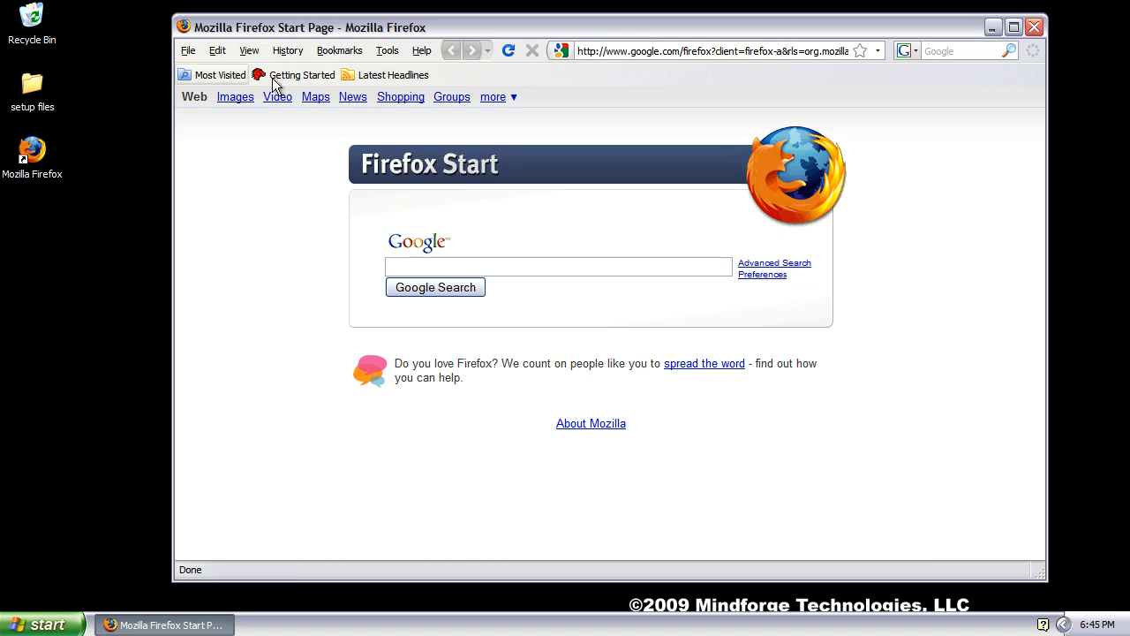
Uncheck Bookmarks Toolbar so only the combined menu-and-navigation row remains
{"action": "right_click", "coordinate": [472, 79]}
{"action": "left_click", "coordinate": [424, 60]}
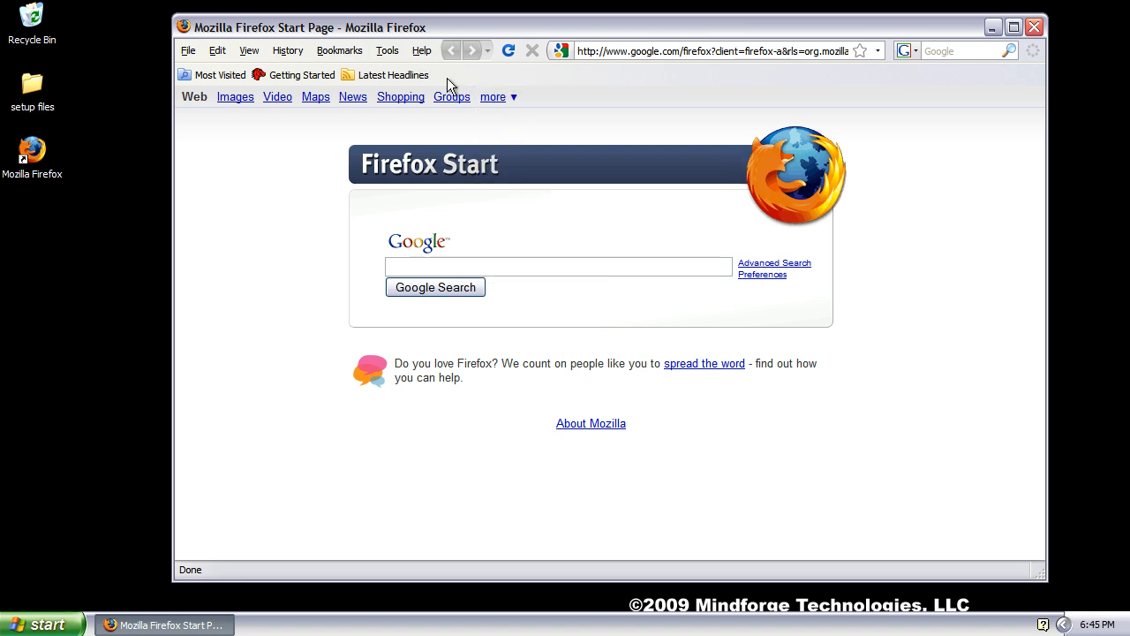
{"action": "right_click", "coordinate": [449, 79]}
{"action": "right_click", "coordinate": [420, 58]}
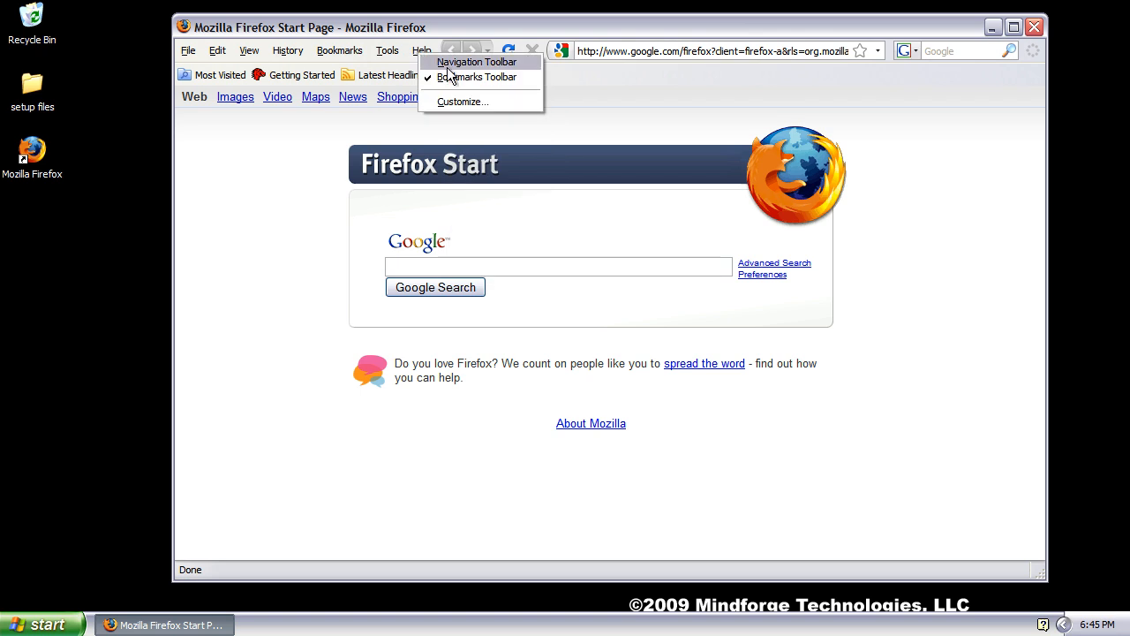
{"action": "left_click", "coordinate": [477, 77]}
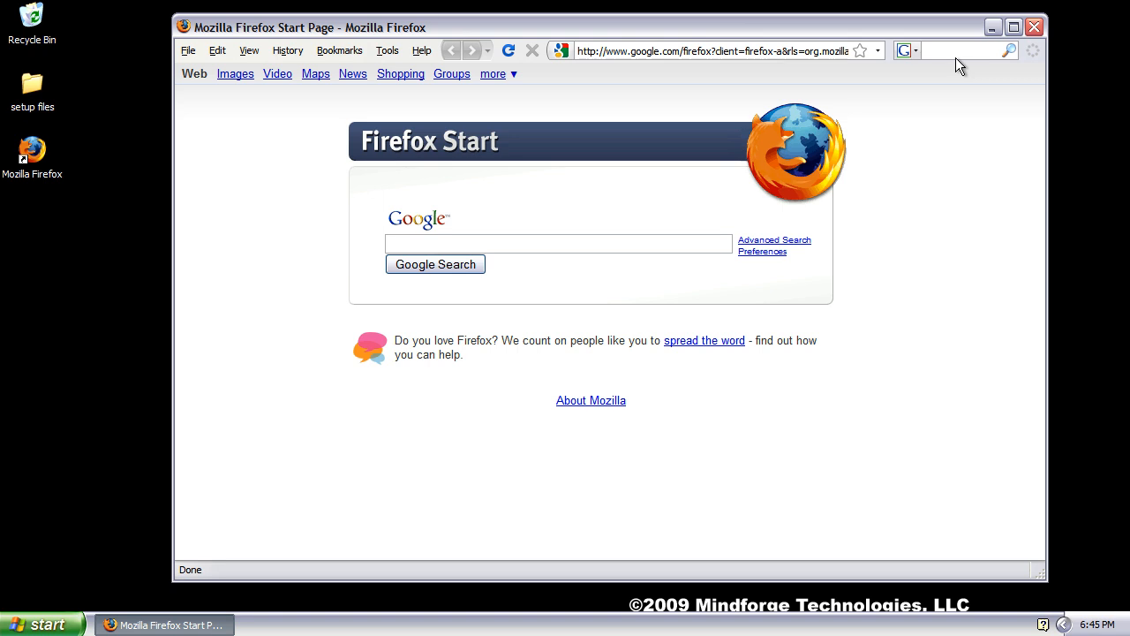
{"action": "type", "text": "fox addons"}
Run the Google search for 'firefox addons', open the Add-ons for Firefox result and focus its search field
{"action": "key", "text": "Return"}
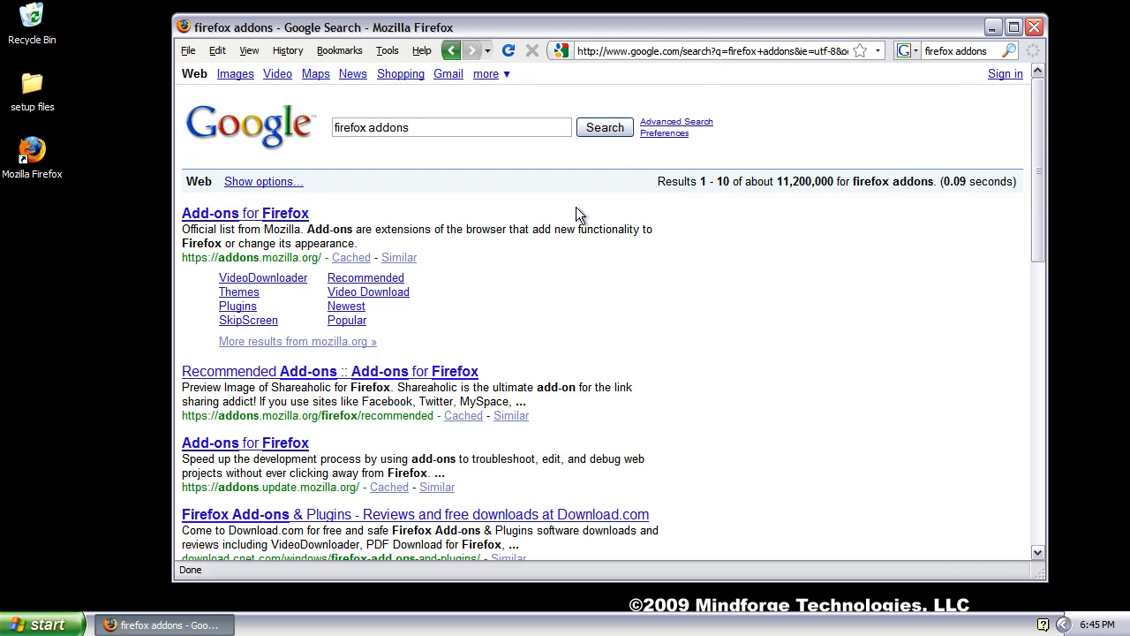
{"action": "left_click", "coordinate": [279, 215]}
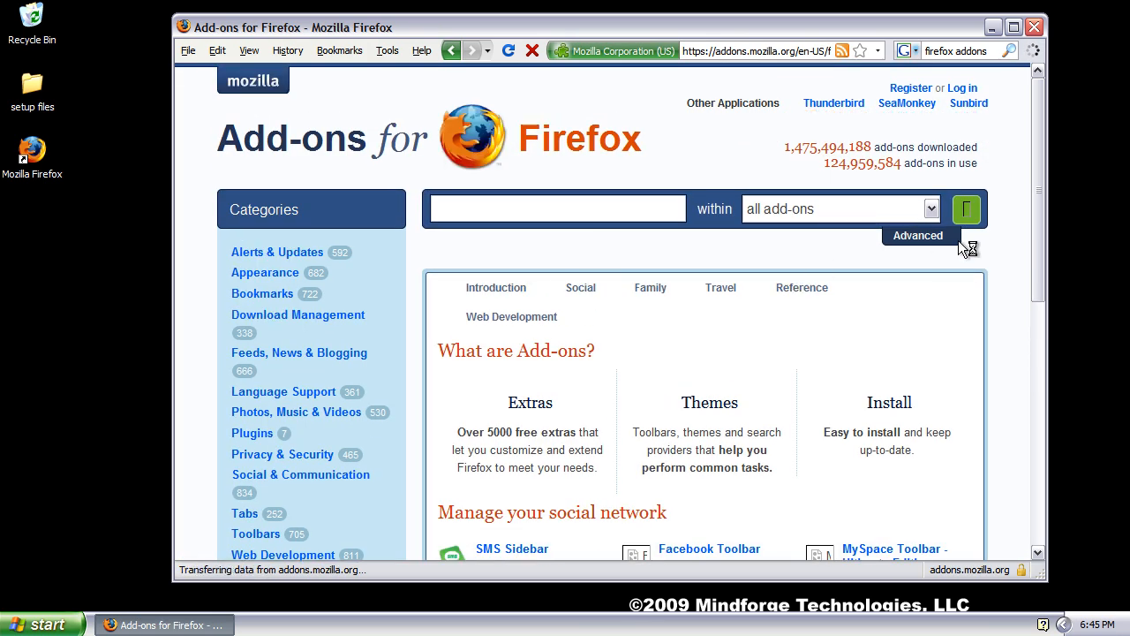
{"action": "left_click_drag", "start_coordinate": [1037, 161], "coordinate": [1043, 153]}
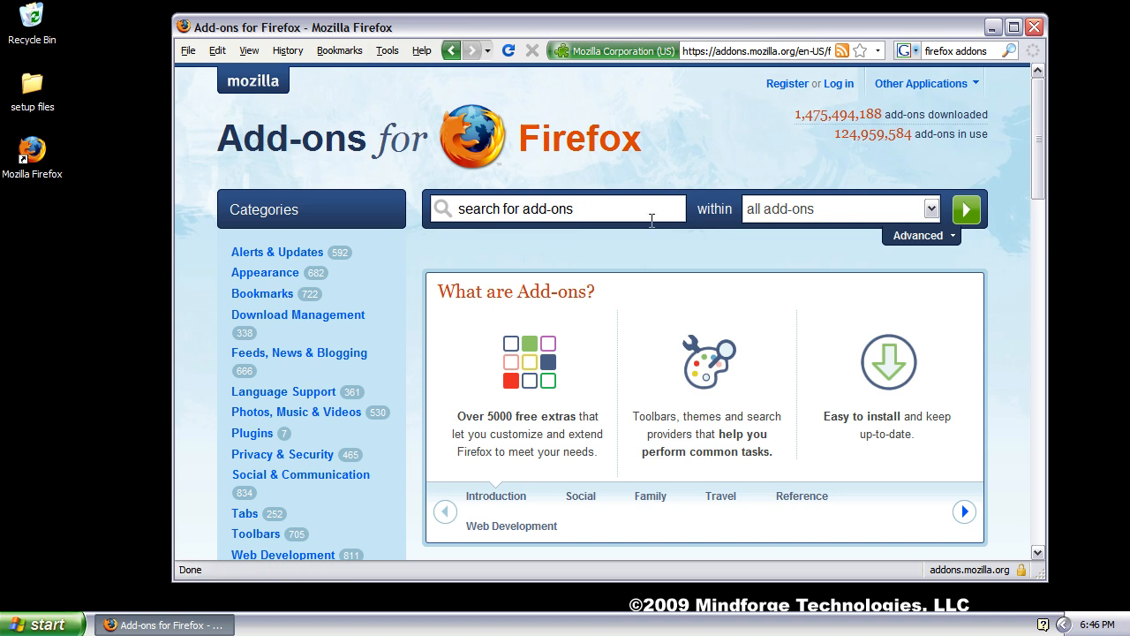
{"action": "mouse_move", "coordinate": [1039, 132]}
{"action": "left_mouse_down"}
{"action": "mouse_move", "coordinate": [1058, 372]}
{"action": "mouse_move", "coordinate": [1056, 88]}
{"action": "left_mouse_up"}
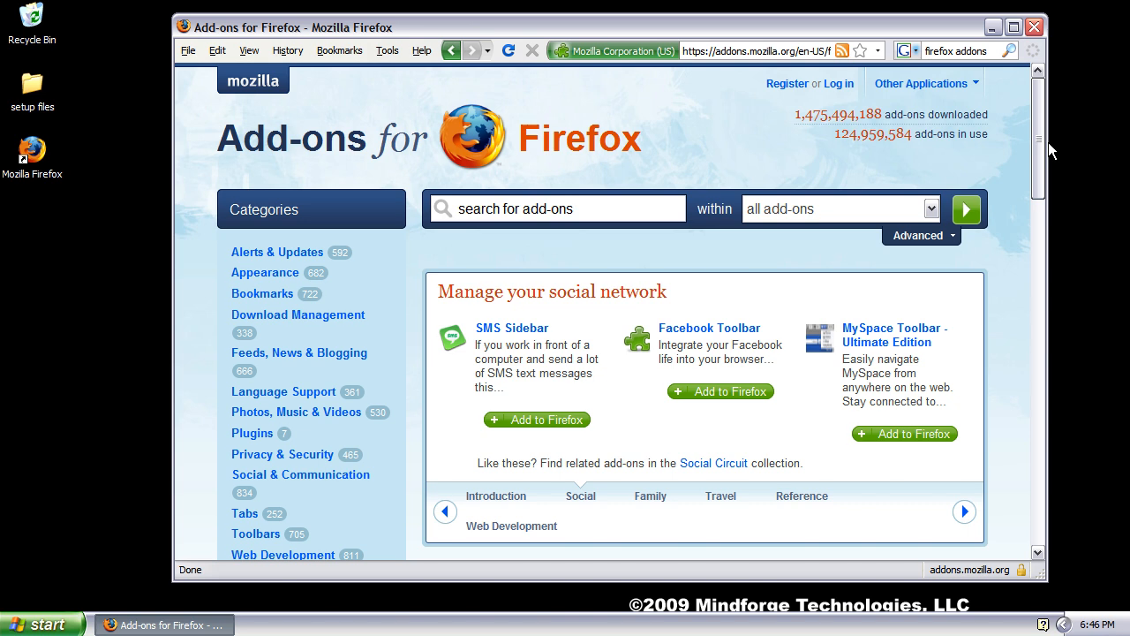
{"action": "left_click", "coordinate": [647, 205]}
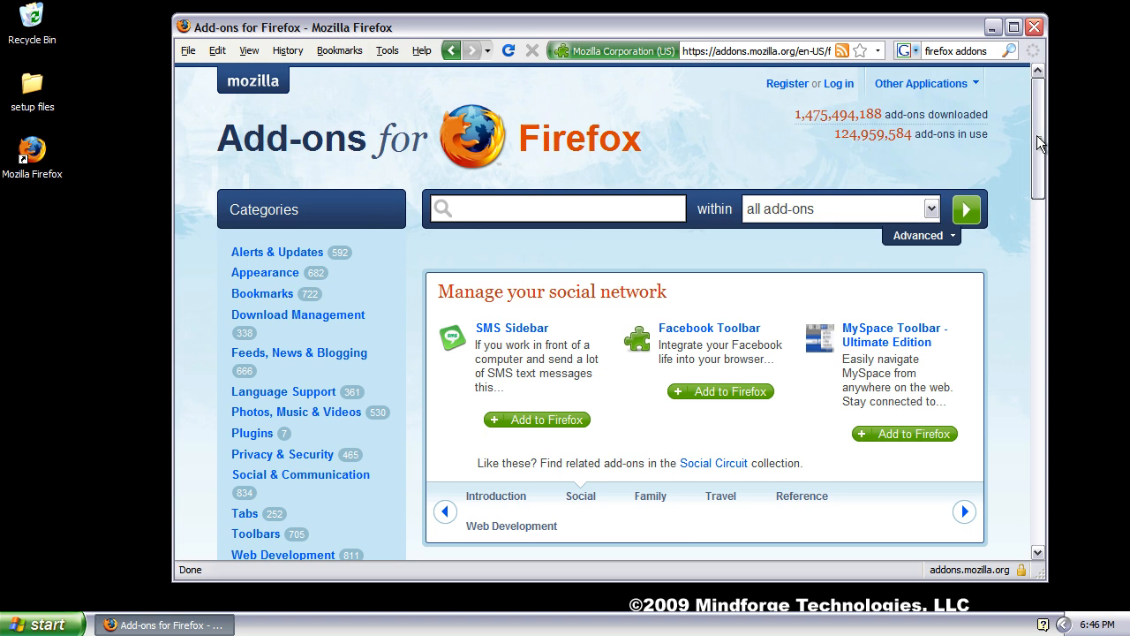
{"action": "mouse_move", "coordinate": [1036, 135]}
{"action": "left_mouse_down"}
{"action": "mouse_move", "coordinate": [1039, 170]}
{"action": "mouse_move", "coordinate": [1042, 128]}
{"action": "left_mouse_up"}
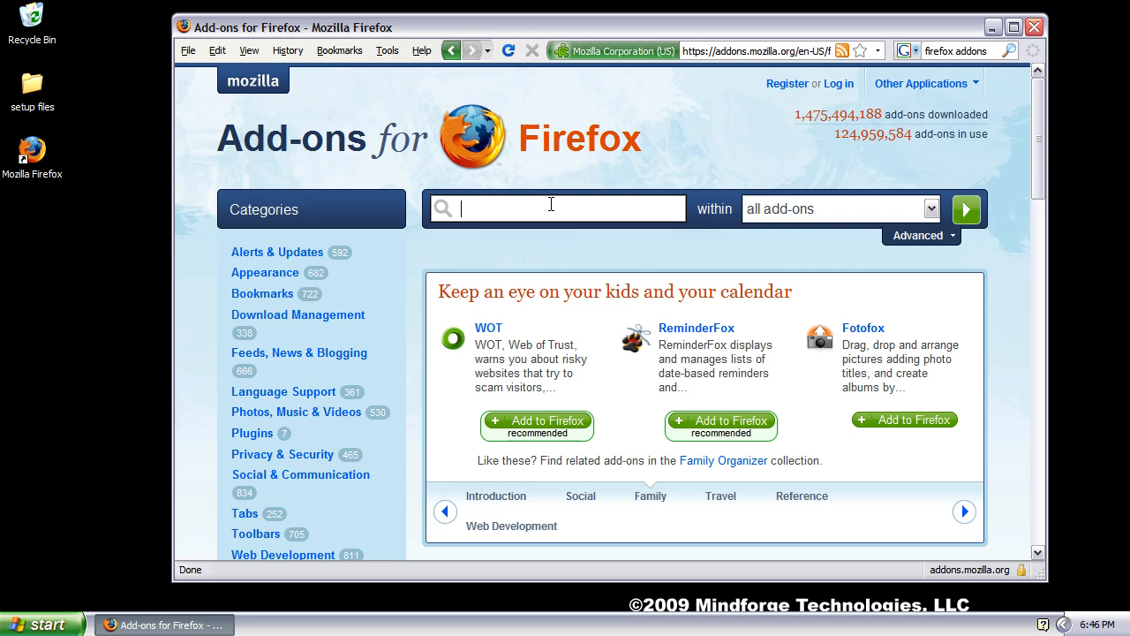
{"action": "type", "text": "tiny menu"}
Submit the 'tiny menu' search on the add-ons site, listing Tiny Menu first
{"action": "key", "text": "Return"}
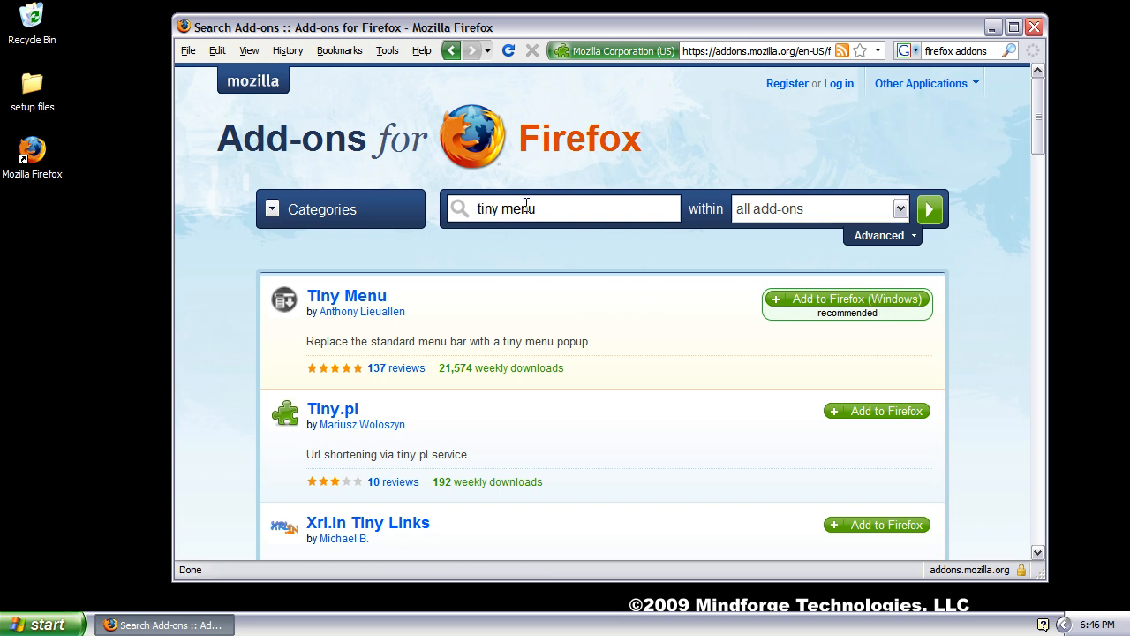
{"action": "scroll", "coordinate": [340, 304], "scroll_direction": "down", "scroll_amount": 3}
{"action": "scroll", "coordinate": [344, 353], "scroll_direction": "down", "scroll_amount": 3}
{"action": "scroll", "coordinate": [344, 352], "scroll_direction": "up", "scroll_amount": 3}
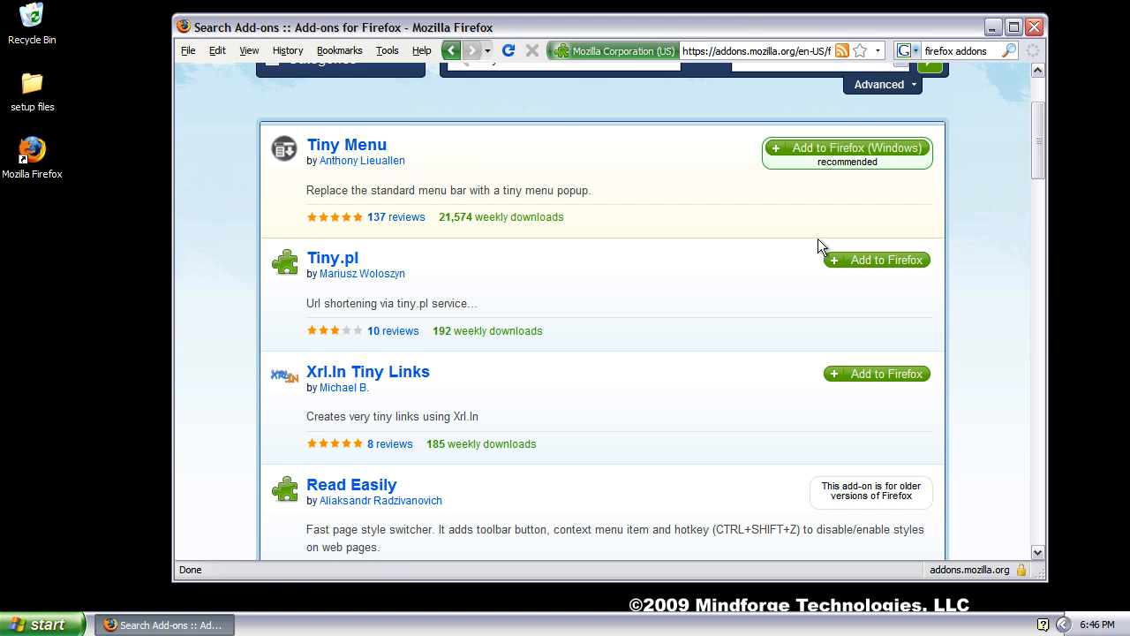
Add Tiny Menu to Firefox and confirm Install Now in the Software Installation dialog
{"action": "left_click", "coordinate": [837, 152]}
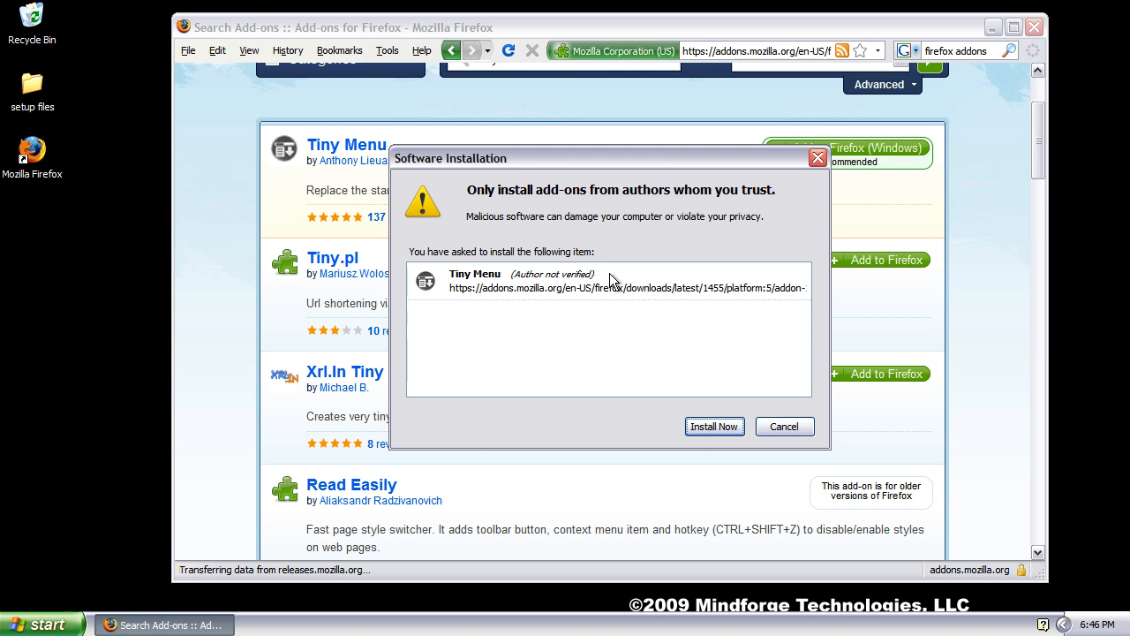
{"action": "left_click_drag", "start_coordinate": [711, 166], "coordinate": [835, 154]}
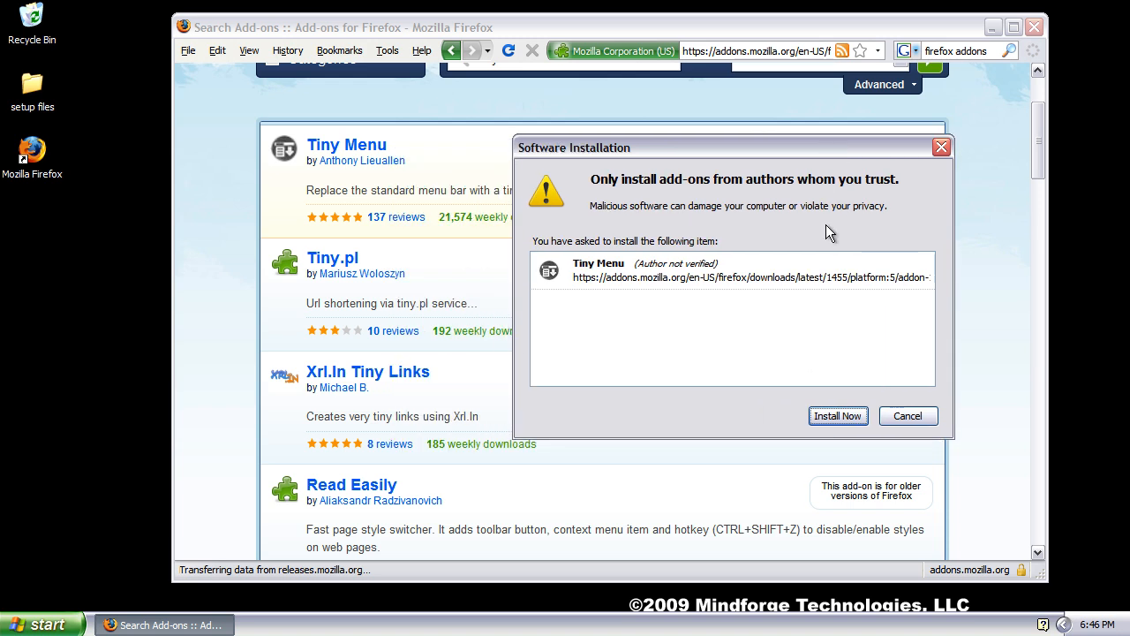
{"action": "left_click", "coordinate": [839, 416]}
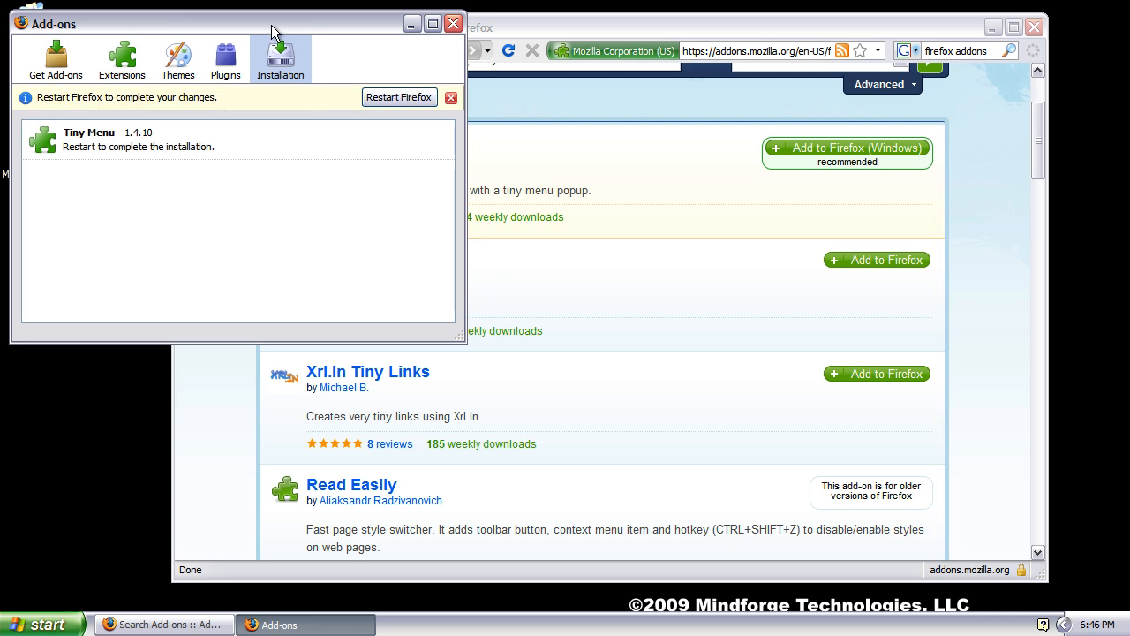
{"action": "mouse_move", "coordinate": [275, 24]}
{"action": "left_mouse_down"}
{"action": "mouse_move", "coordinate": [1016, 196]}
{"action": "mouse_move", "coordinate": [910, 142]}
{"action": "left_mouse_up"}
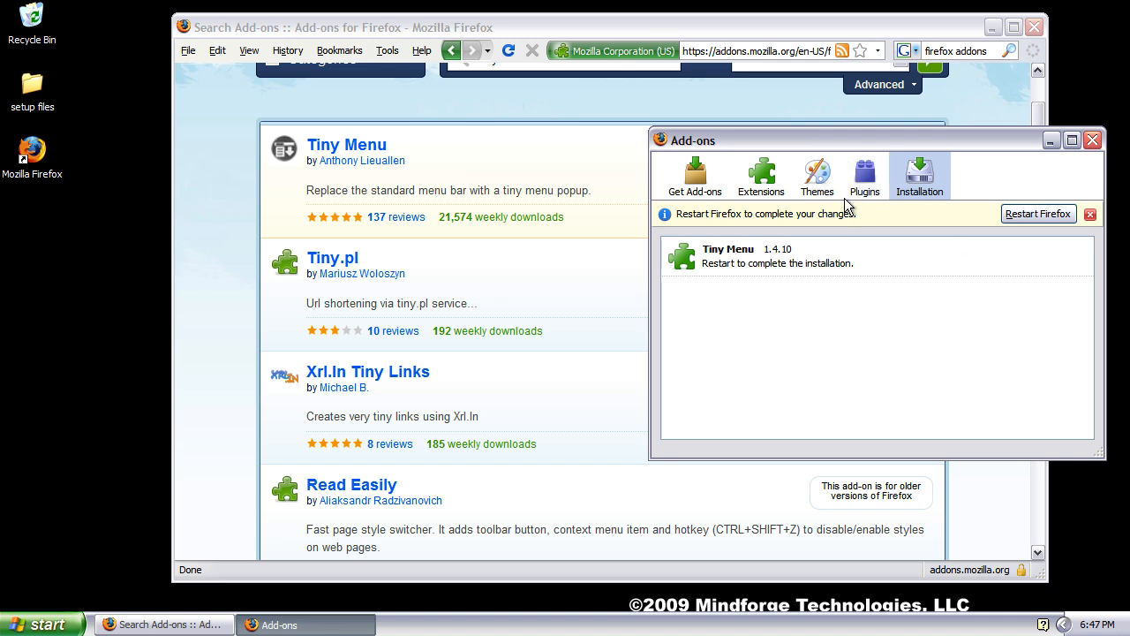
{"action": "left_click", "coordinate": [762, 177]}
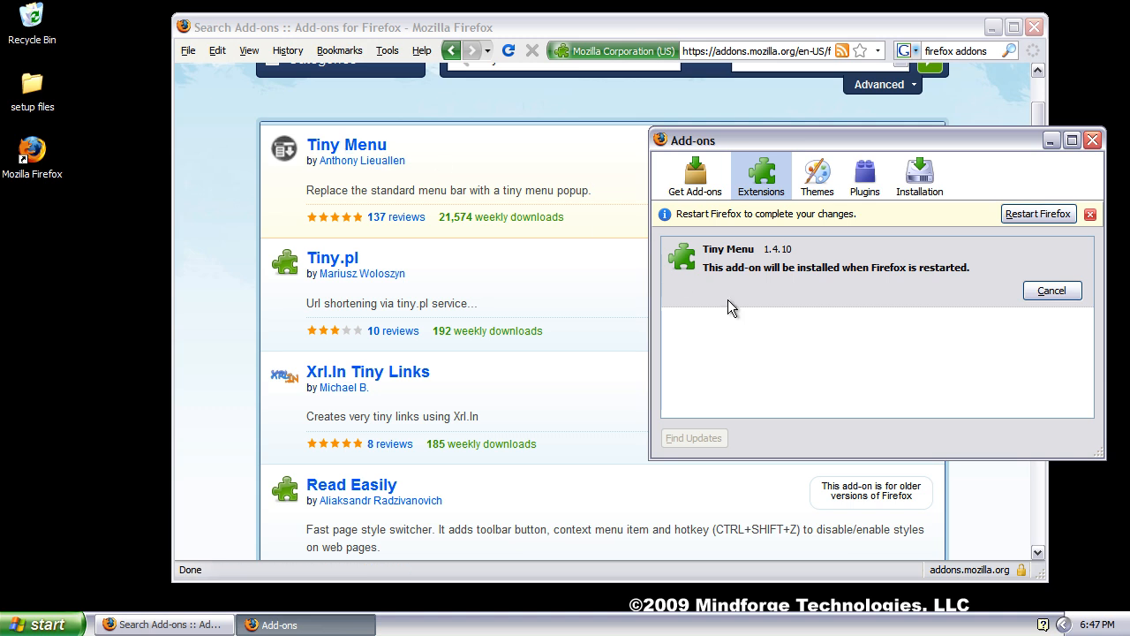
{"action": "left_click", "coordinate": [930, 198]}
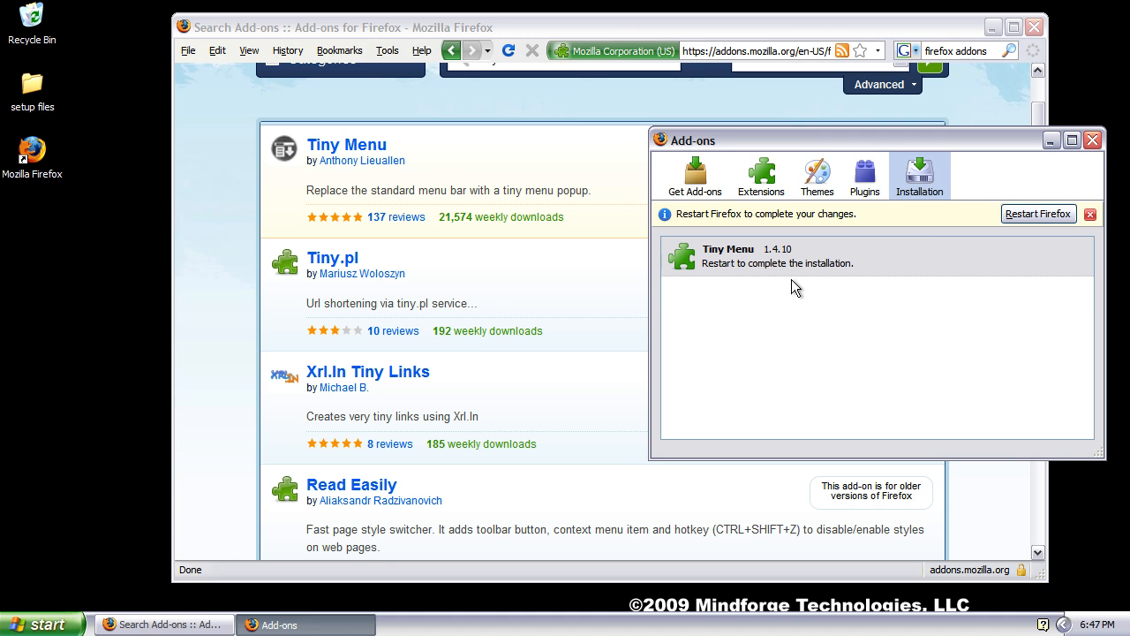
{"action": "left_click", "coordinate": [865, 177]}
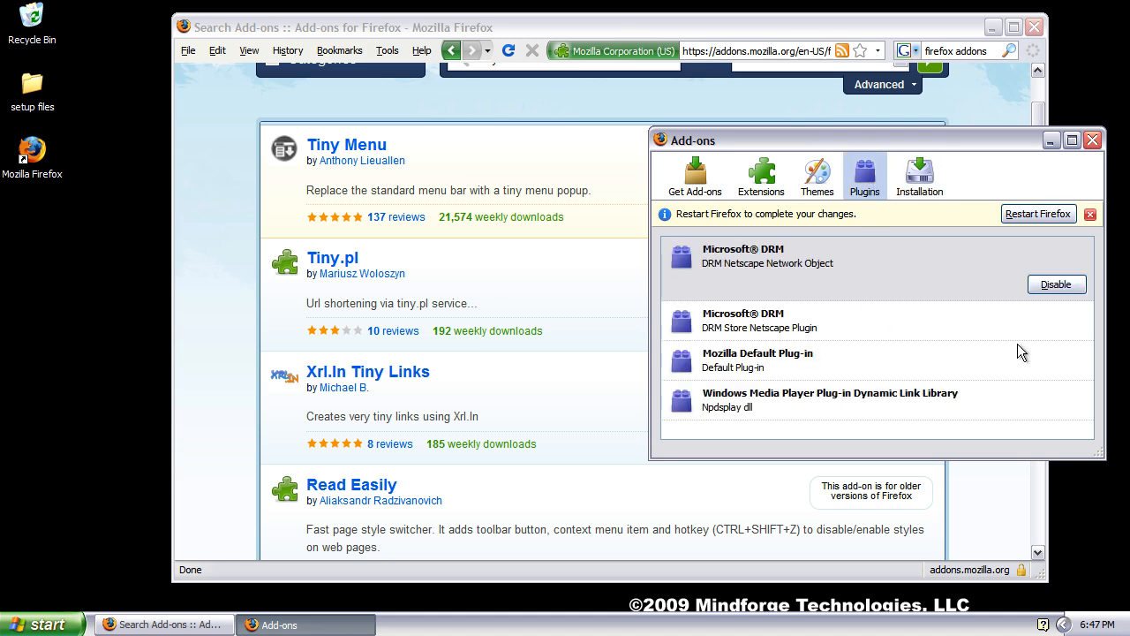
{"action": "left_click", "coordinate": [817, 181]}
{"action": "left_click", "coordinate": [776, 248]}
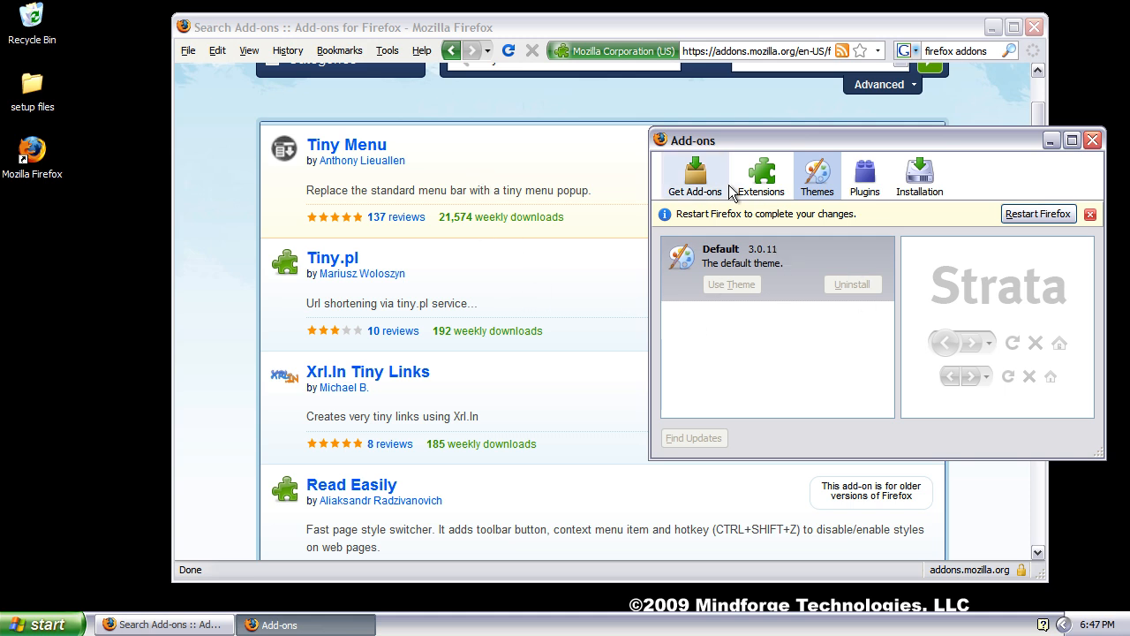
{"action": "left_click", "coordinate": [926, 193]}
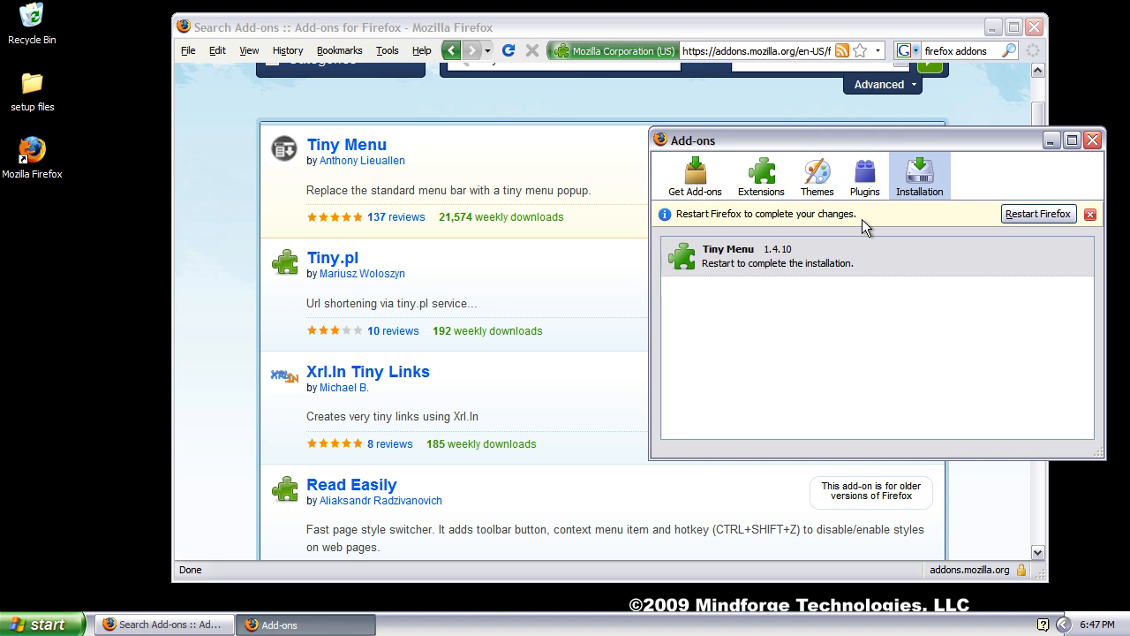
Restart Firefox to finish installing Tiny Menu and close the Add-ons window
{"action": "left_click", "coordinate": [1046, 214]}
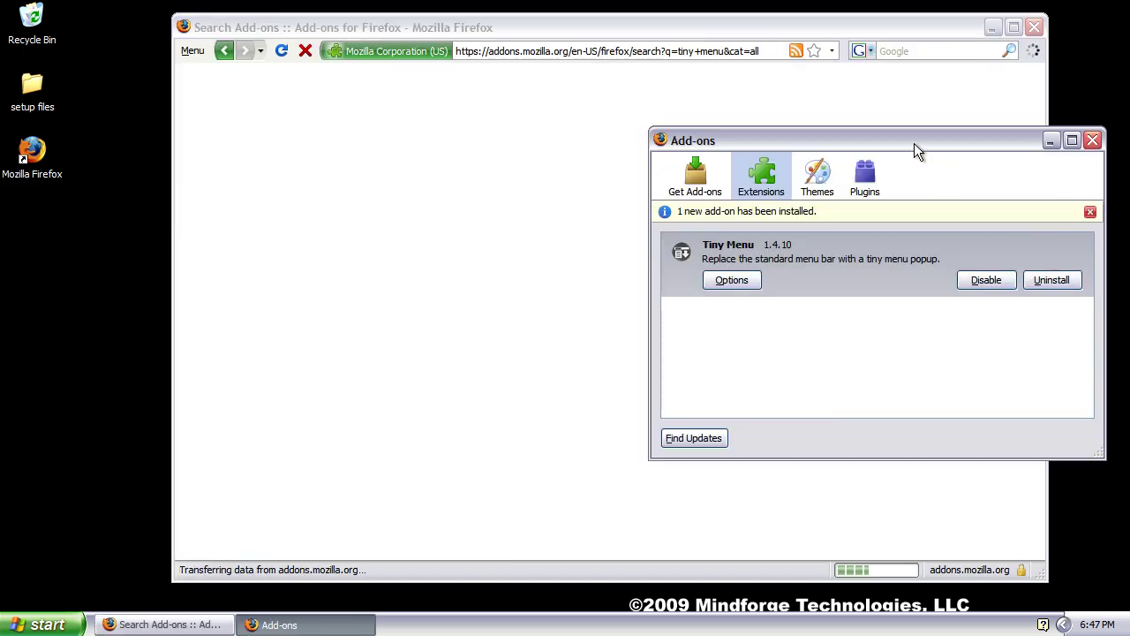
{"action": "left_click_drag", "start_coordinate": [914, 143], "coordinate": [639, 114]}
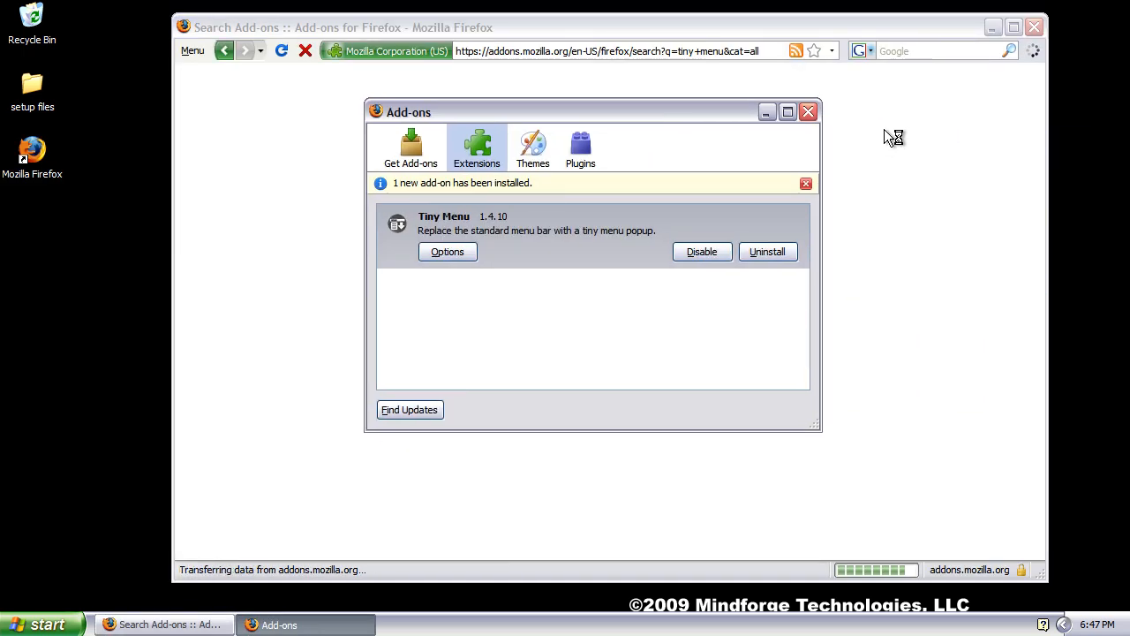
{"action": "left_click", "coordinate": [811, 115]}
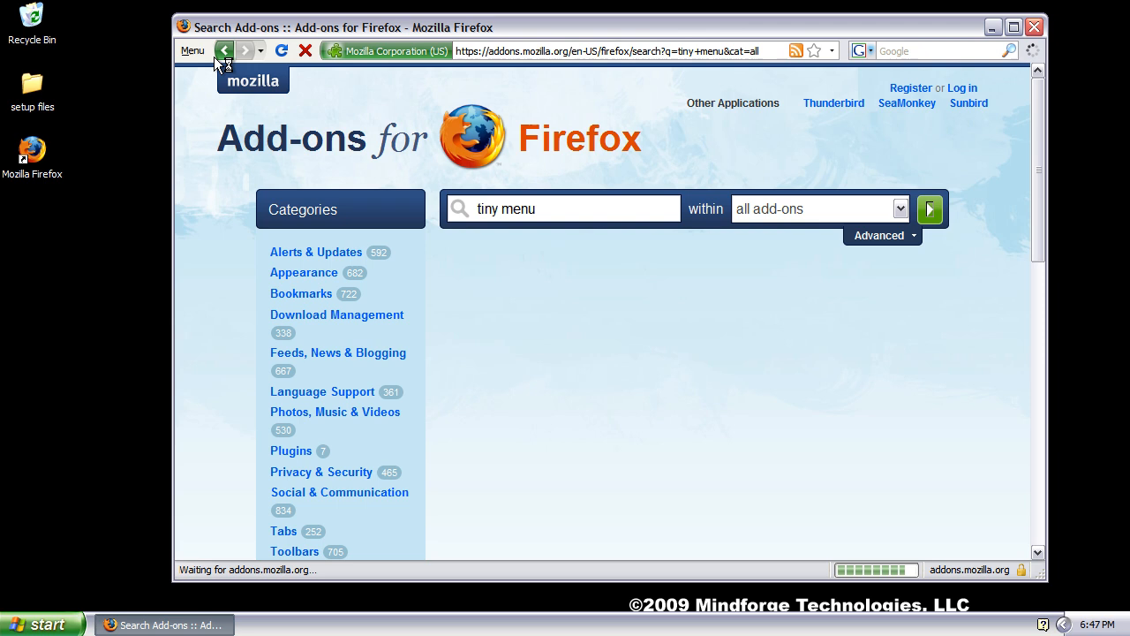
Show the collapsed Menu popup with File, Edit, History, then dismiss it
{"action": "left_click", "coordinate": [189, 50]}
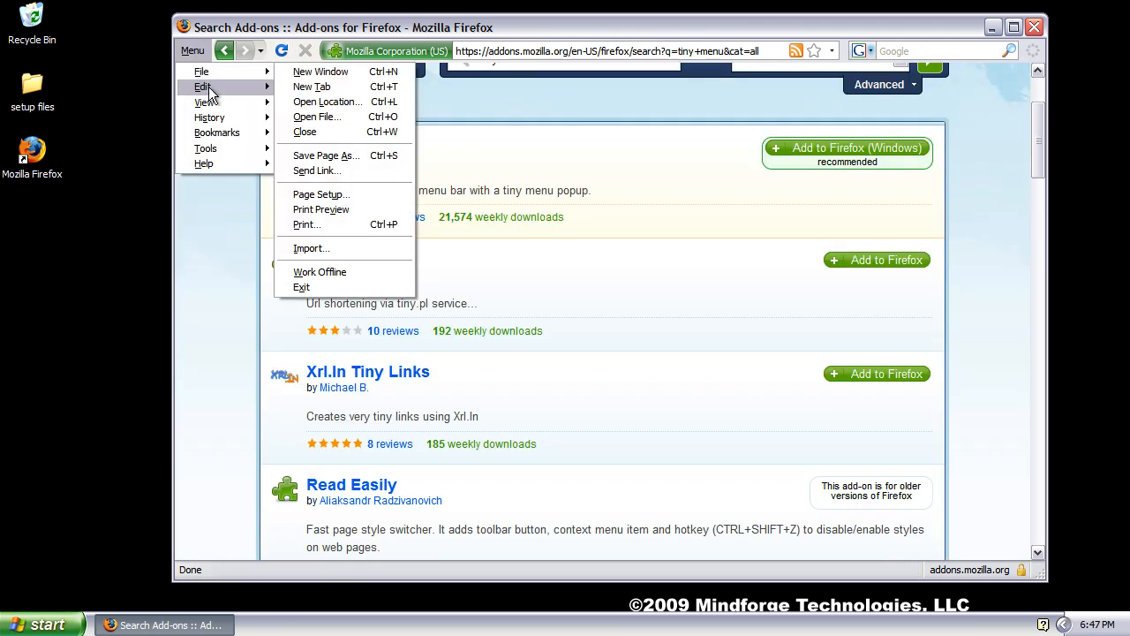
{"action": "mouse_move", "coordinate": [209, 118]}
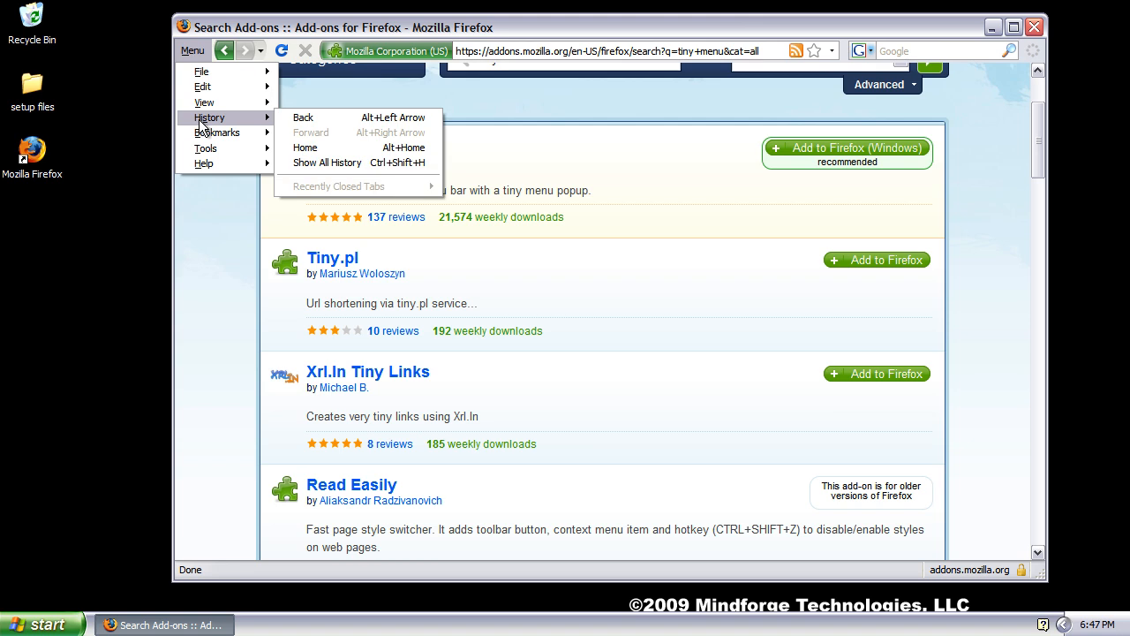
{"action": "left_click", "coordinate": [193, 50]}
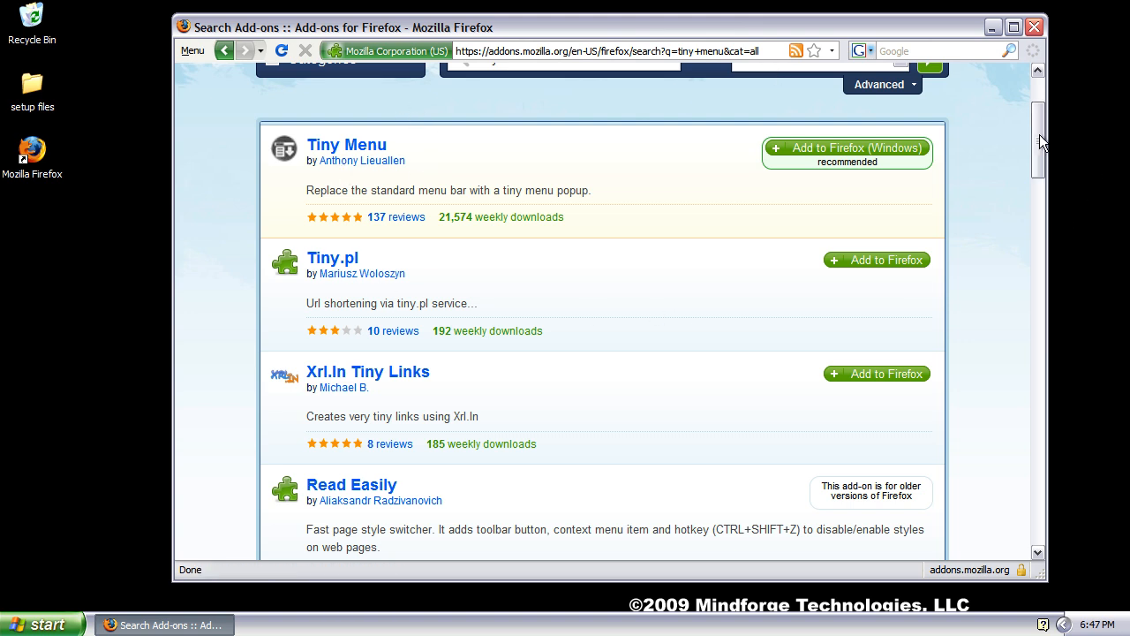
{"action": "mouse_move", "coordinate": [1040, 135]}
{"action": "left_mouse_down"}
{"action": "mouse_move", "coordinate": [1042, 90]}
{"action": "mouse_move", "coordinate": [1035, 207]}
{"action": "mouse_move", "coordinate": [1042, 121]}
{"action": "left_mouse_up"}
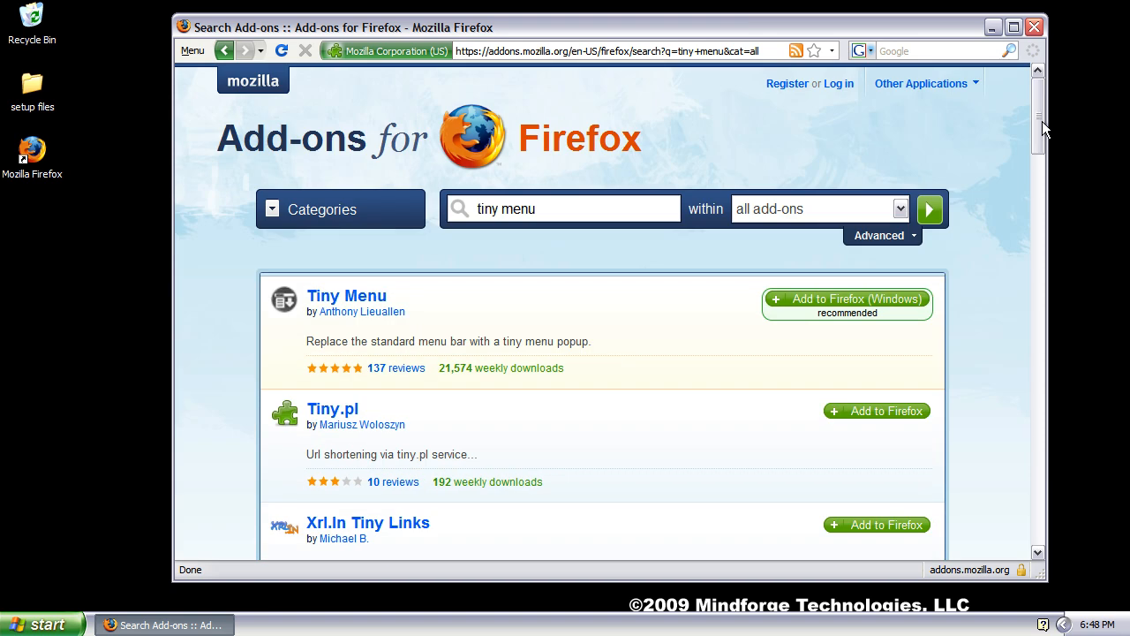
{"action": "left_click_drag", "start_coordinate": [1042, 121], "coordinate": [1046, 126]}
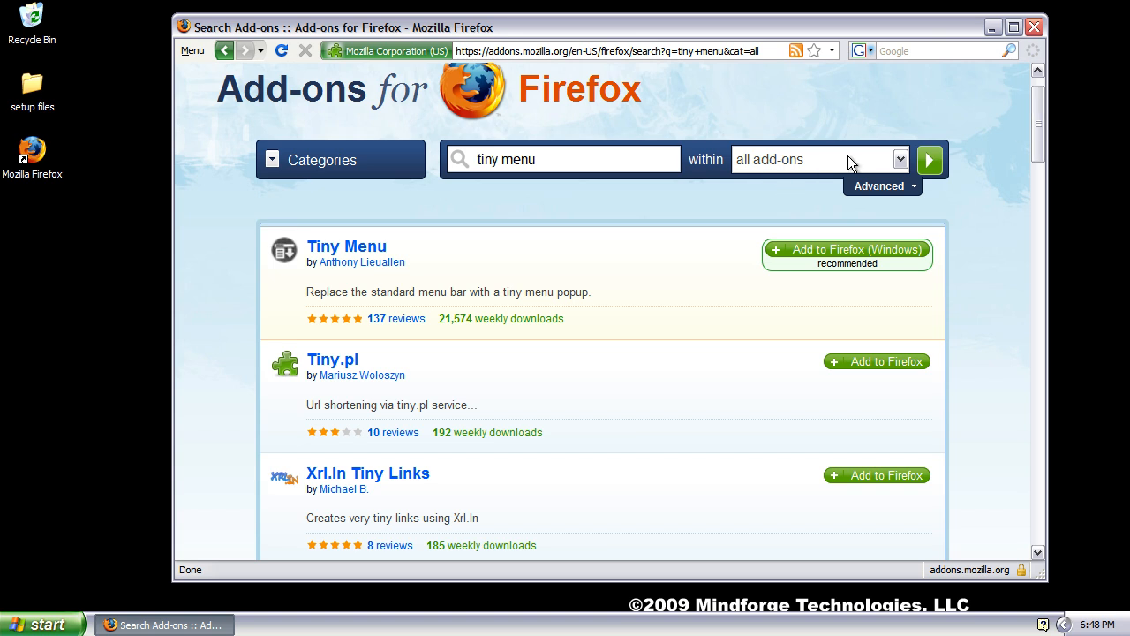
{"action": "left_click_drag", "start_coordinate": [1039, 119], "coordinate": [1040, 106]}
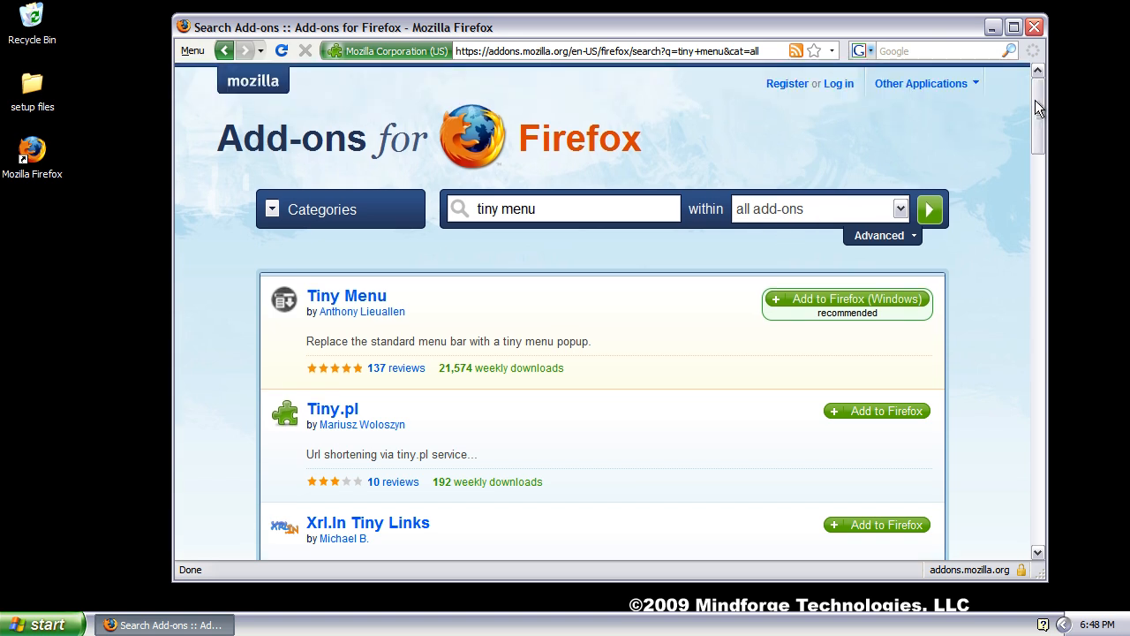
Close the Firefox window, leaving the desktop with the MindforgeTech wallpaper
{"action": "left_click_drag", "start_coordinate": [874, 27], "coordinate": [893, 32]}
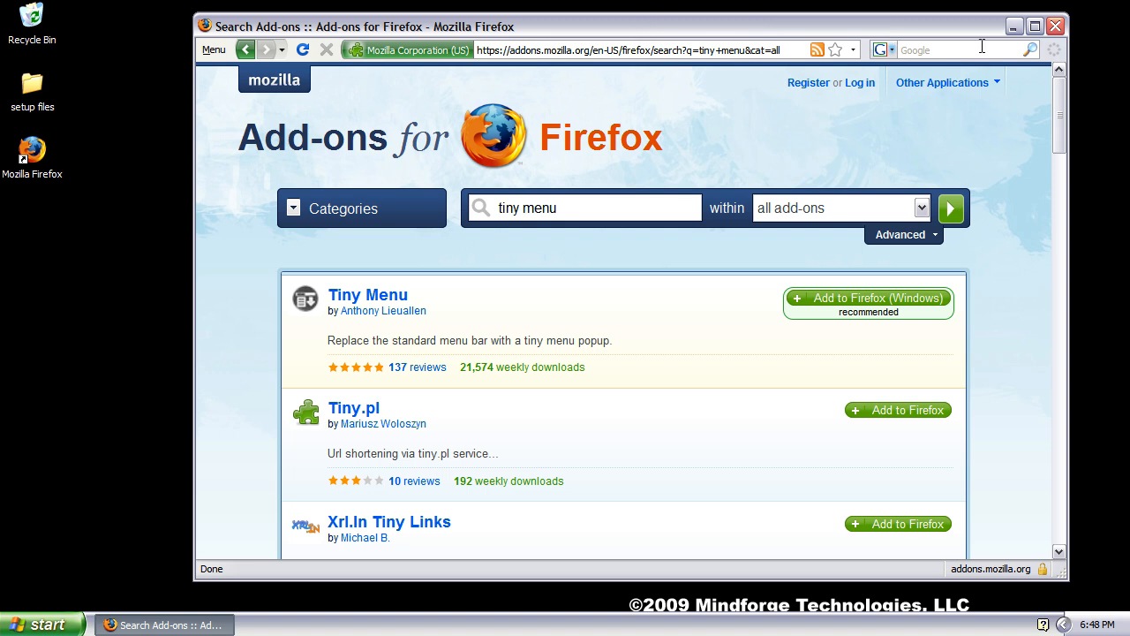
{"action": "left_click", "coordinate": [1055, 27]}
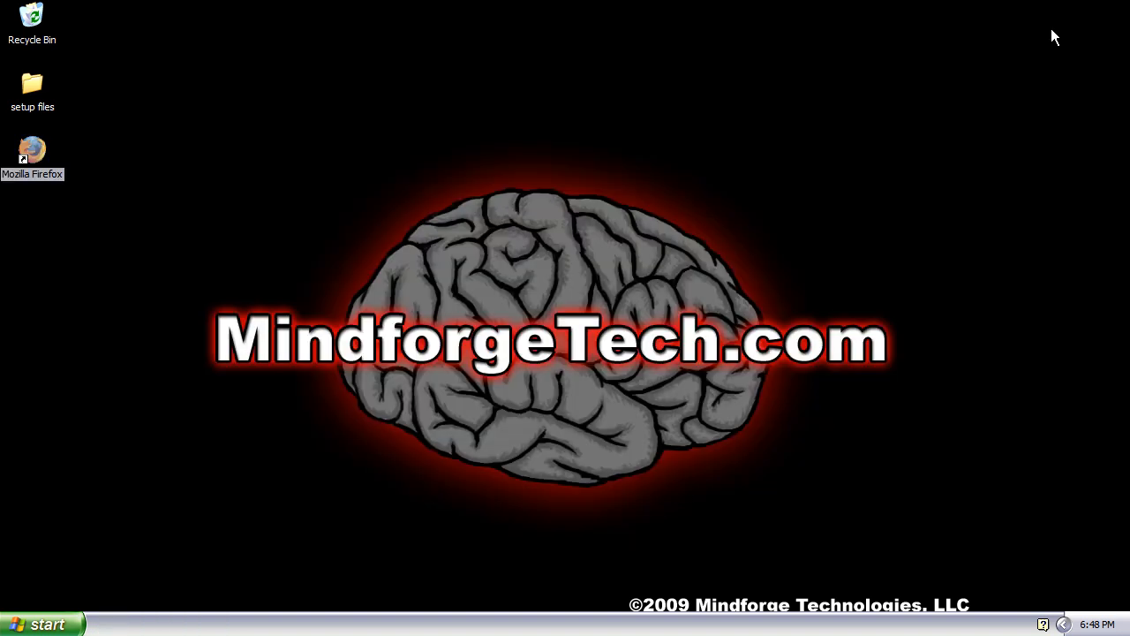